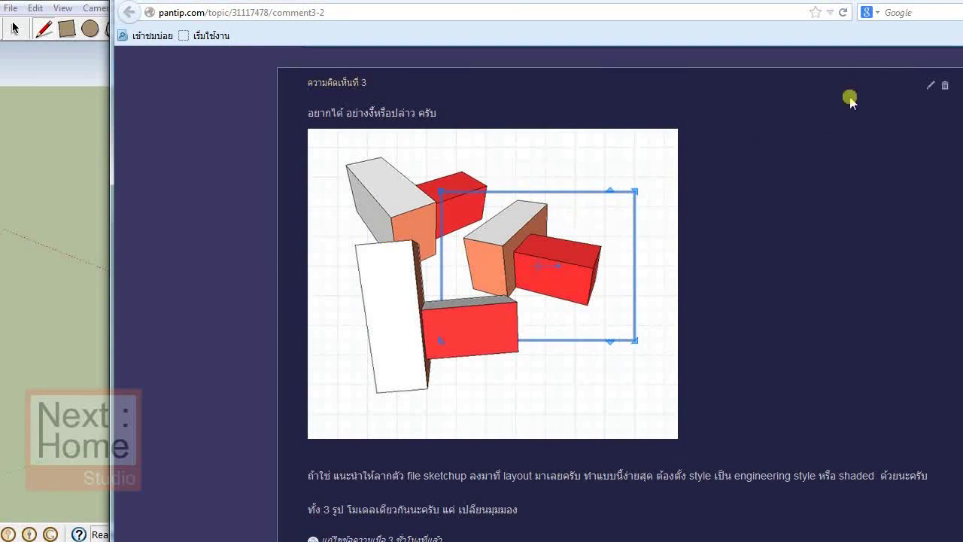
# Hide the Pantip forum page with Alt+Tab to bring back the empty SketchUp model.
pyautogui.hotkey('alt', 'Tab')
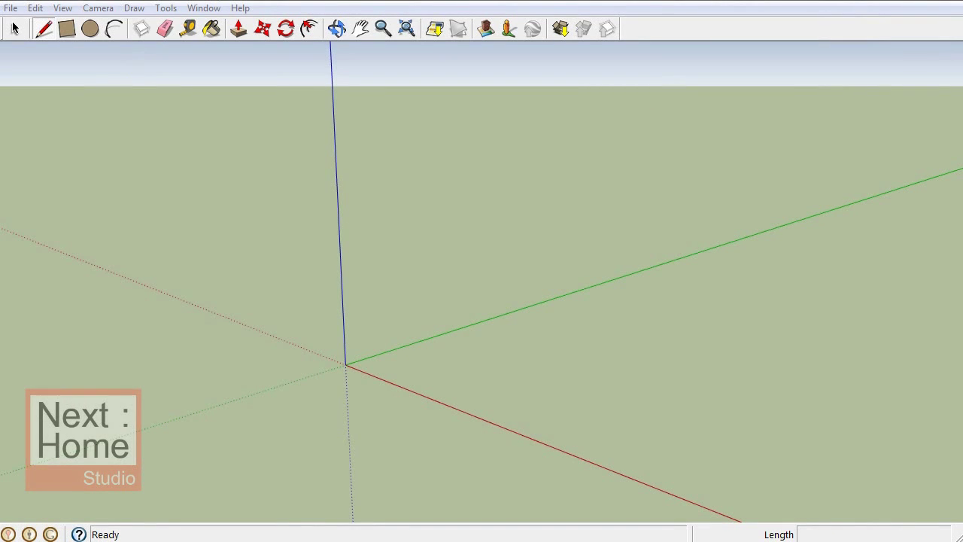
# Draw a ground rectangle and push/pull it up into a 5.27 m tall box.
pyautogui.click(83, 27)
pyautogui.click(67, 28)
pyautogui.click(424, 309)
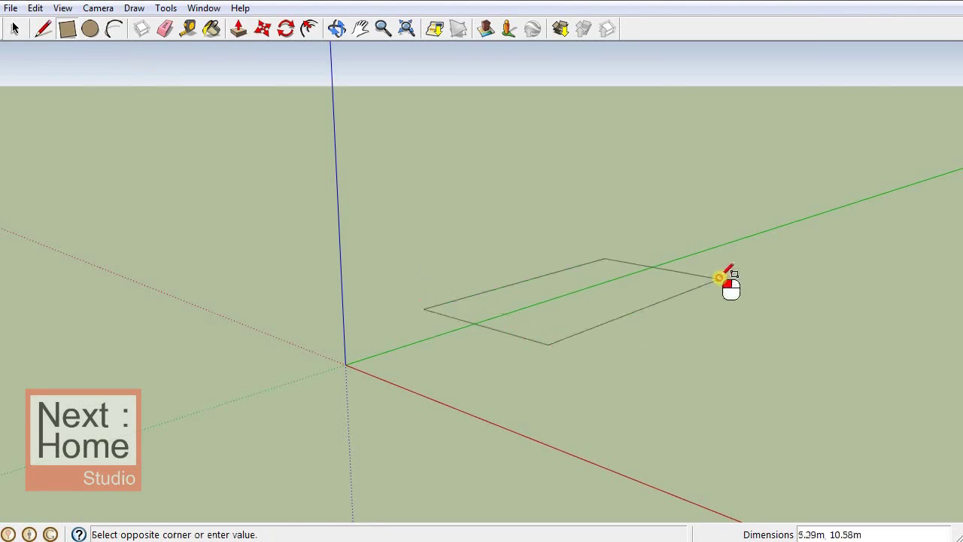
pyautogui.click(724, 275)
pyautogui.click(238, 29)
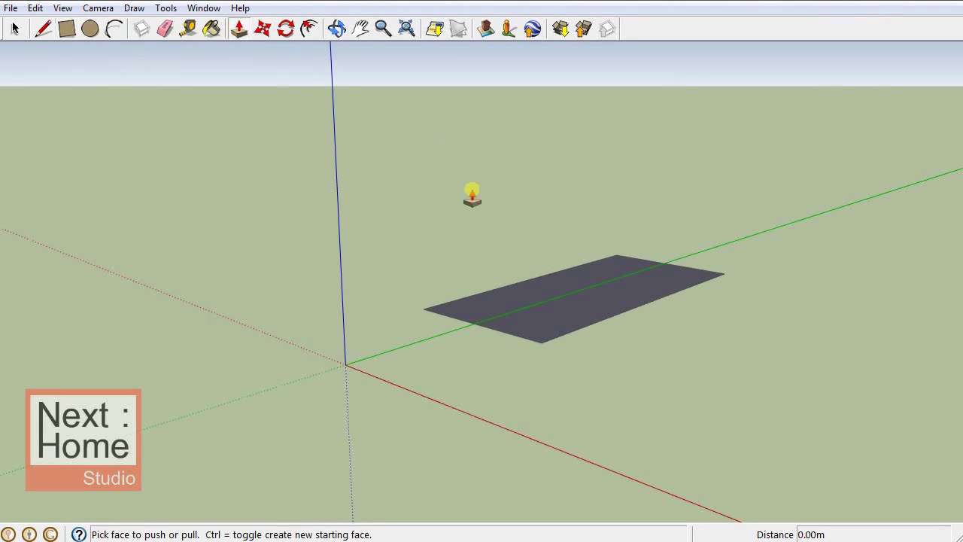
pyautogui.moveTo(529, 293); pyautogui.dragTo(546, 144)
pyautogui.moveTo(594, 150); pyautogui.dragTo(693, 181, button='middle')
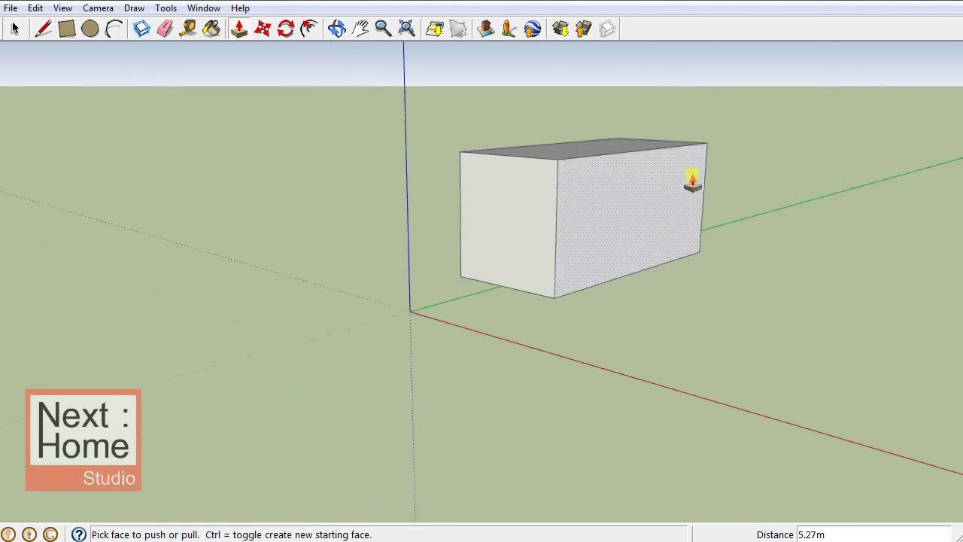
pyautogui.scroll(2, 692, 181)
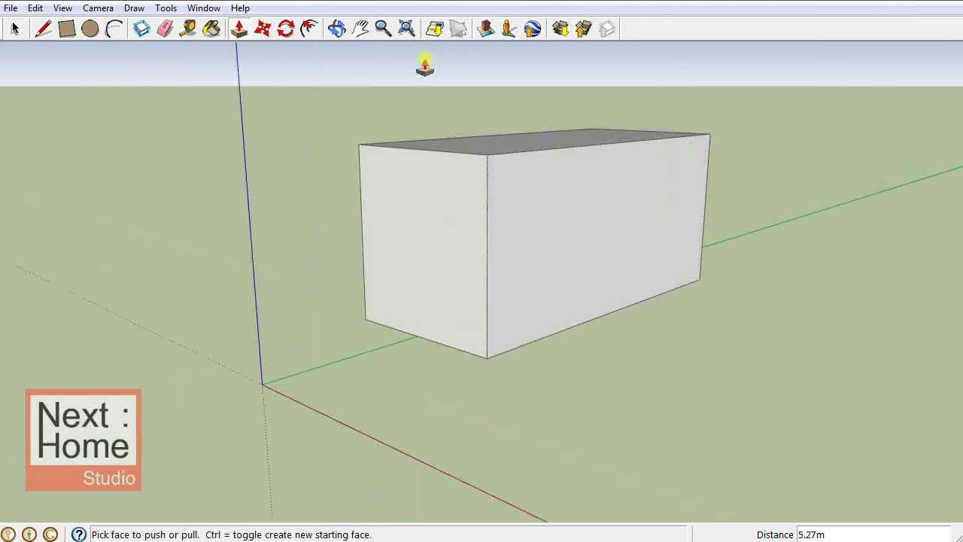
# Draw a rectangle on the box's side face and pull it out 4.63 m.
pyautogui.click(66, 28)
pyautogui.click(564, 194)
pyautogui.click(670, 290)
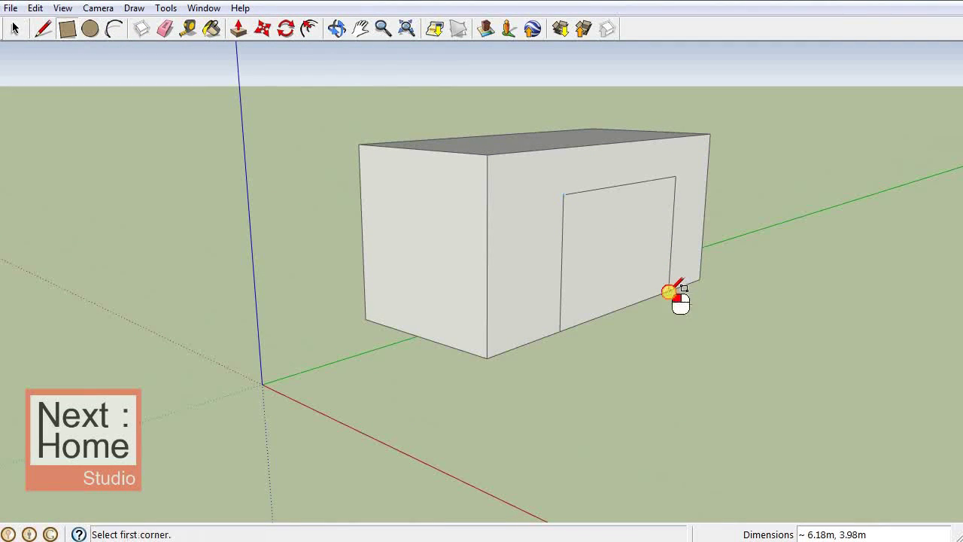
pyautogui.click(239, 29)
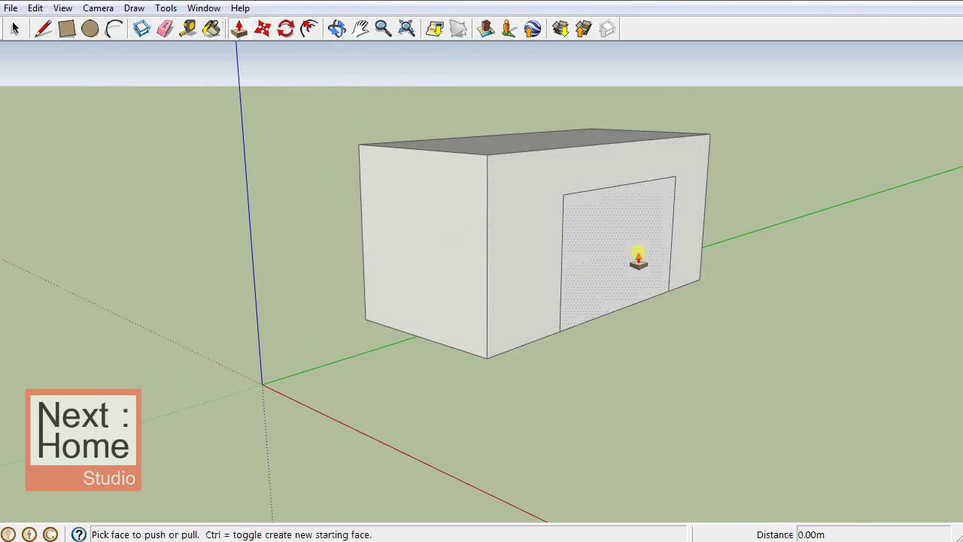
pyautogui.click(638, 260)
pyautogui.click(778, 294)
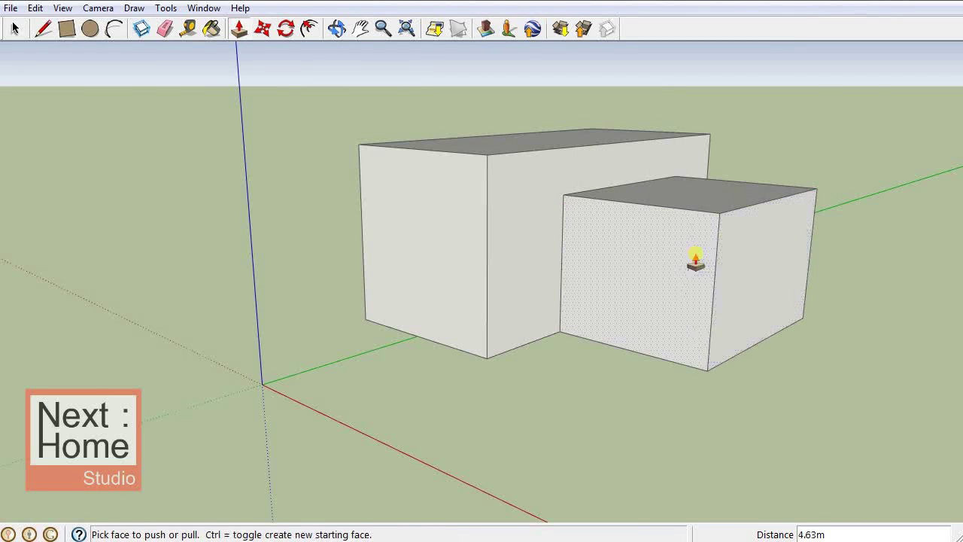
pyautogui.scroll(-3, 696, 259)
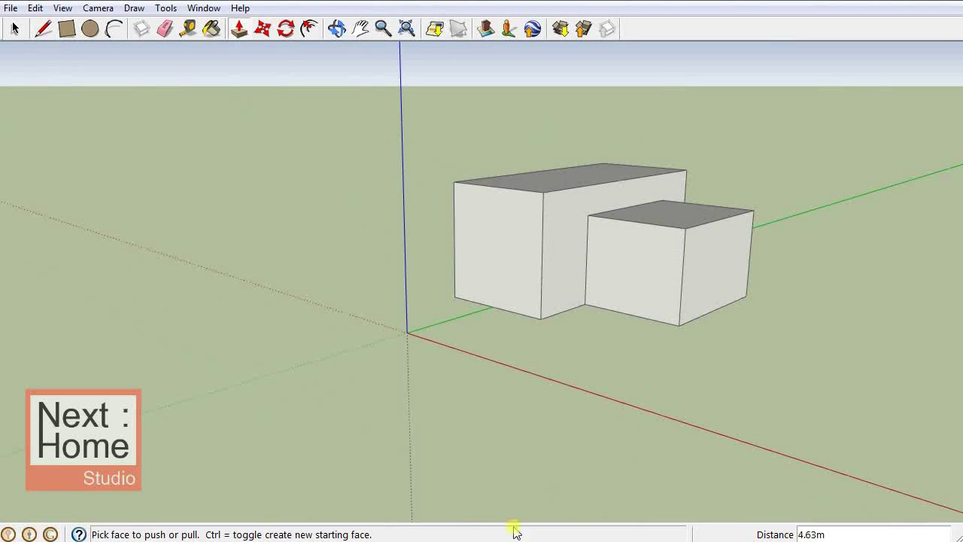
# Show the Materials panel and position it beside the model.
pyautogui.click(203, 9)
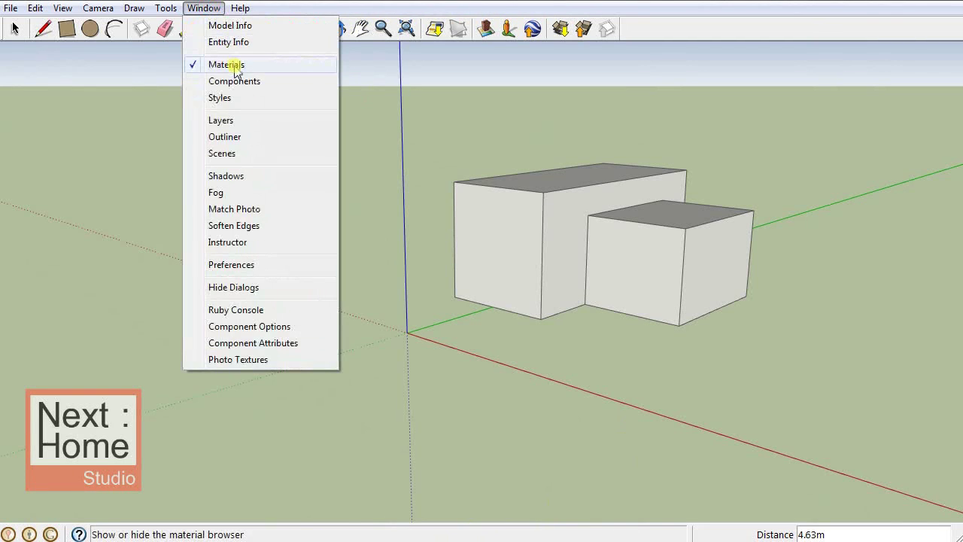
pyautogui.click(245, 66)
pyautogui.click(204, 8)
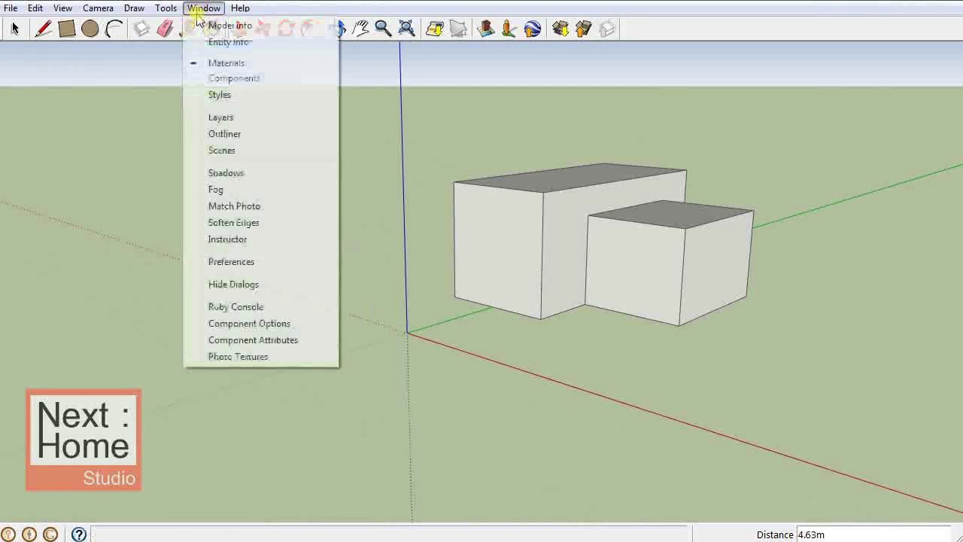
pyautogui.click(217, 65)
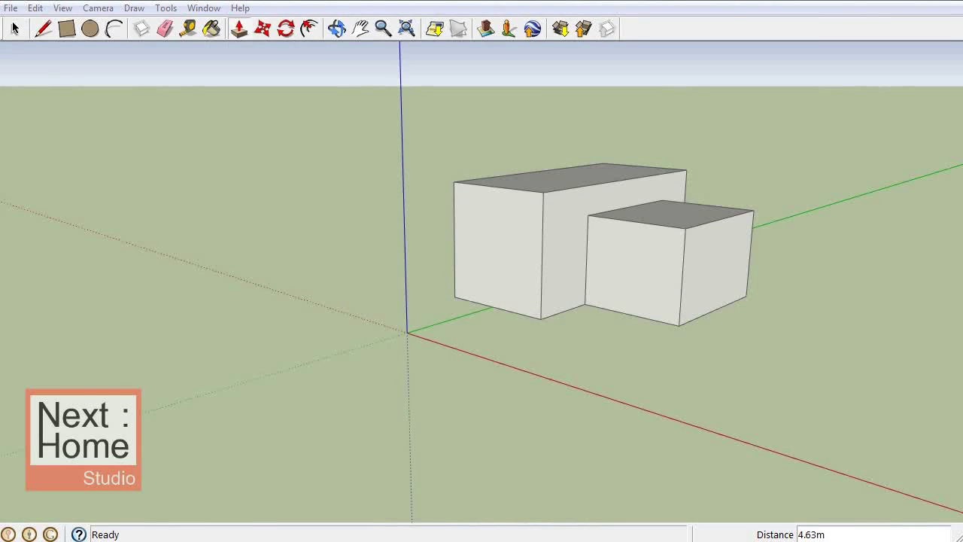
pyautogui.moveTo(731, 84); pyautogui.dragTo(806, 72)
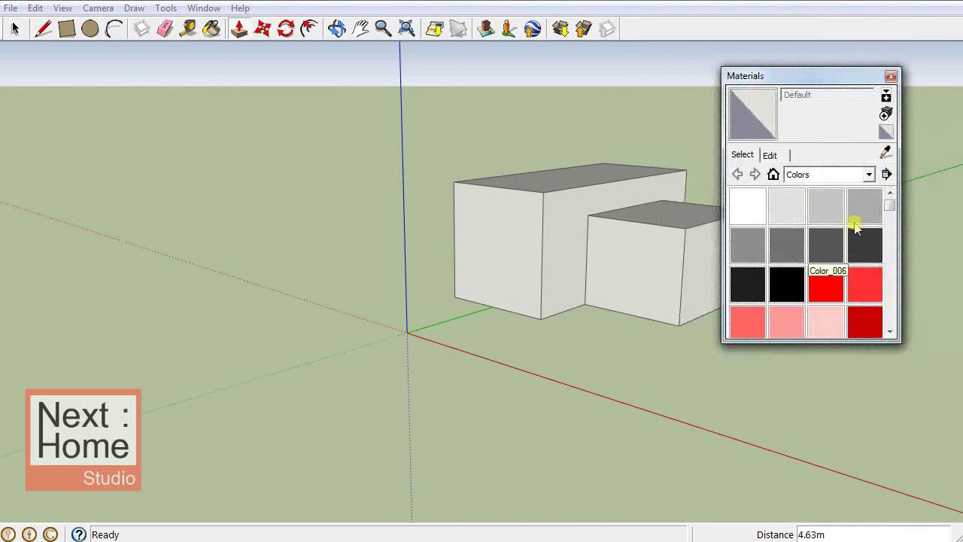
pyautogui.moveTo(890, 211); pyautogui.dragTo(889, 229)
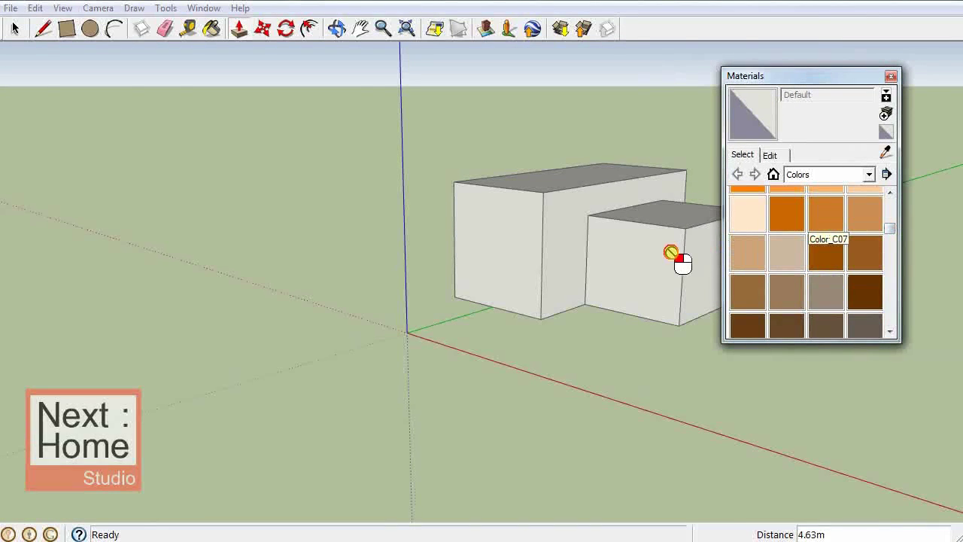
# Paint all faces of the small projecting box orange with Color_C06.
pyautogui.click(212, 30)
pyautogui.click(791, 215)
pyautogui.click(691, 259)
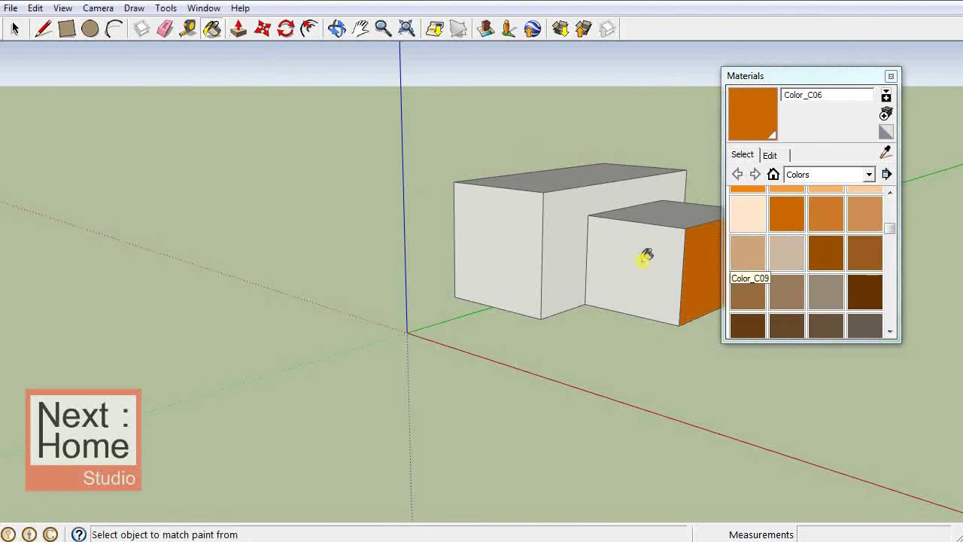
pyautogui.click(646, 256)
pyautogui.click(667, 218)
pyautogui.scroll(-3, 662, 204)
pyautogui.scroll(5, 645, 207)
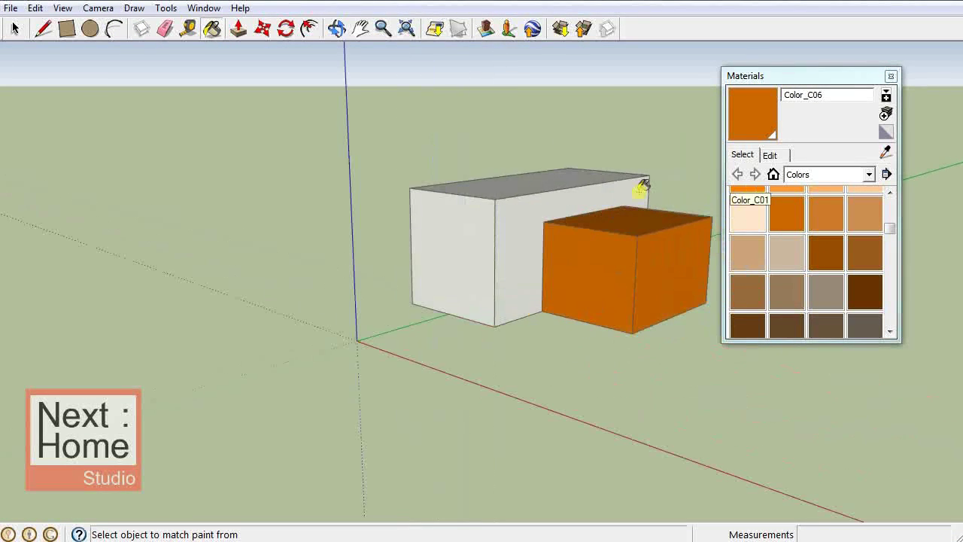
pyautogui.scroll(2, 643, 184)
pyautogui.scroll(-2, 662, 189)
pyautogui.click(890, 75)
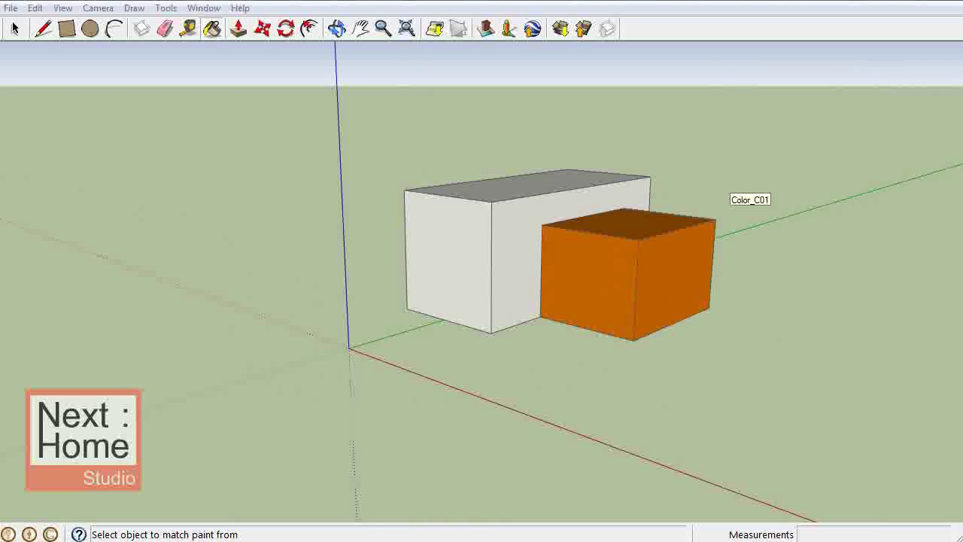
pyautogui.moveTo(637, 223)
pyautogui.mouseDown(button='middle')
pyautogui.moveTo(544, 294)
pyautogui.moveTo(278, 295)
pyautogui.mouseUp(button='middle')
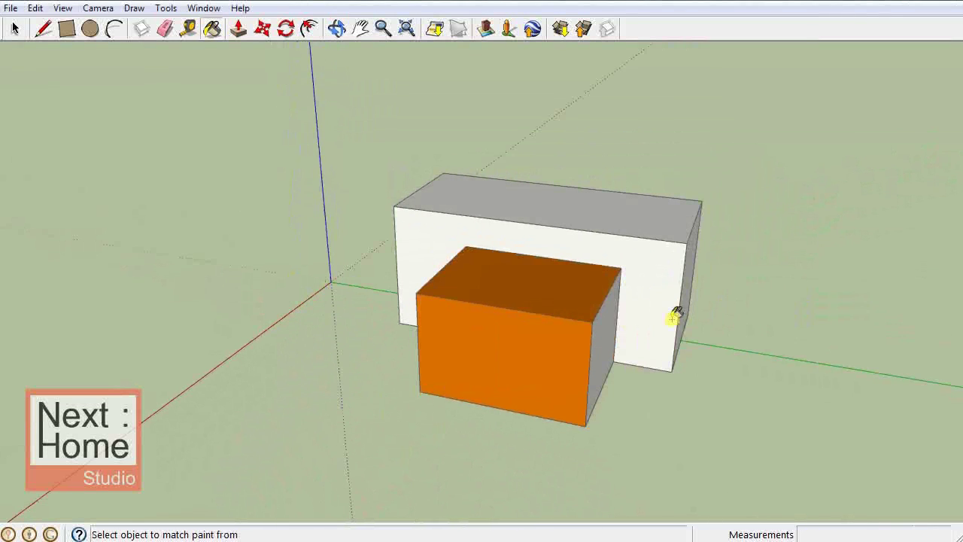
pyautogui.click(614, 331)
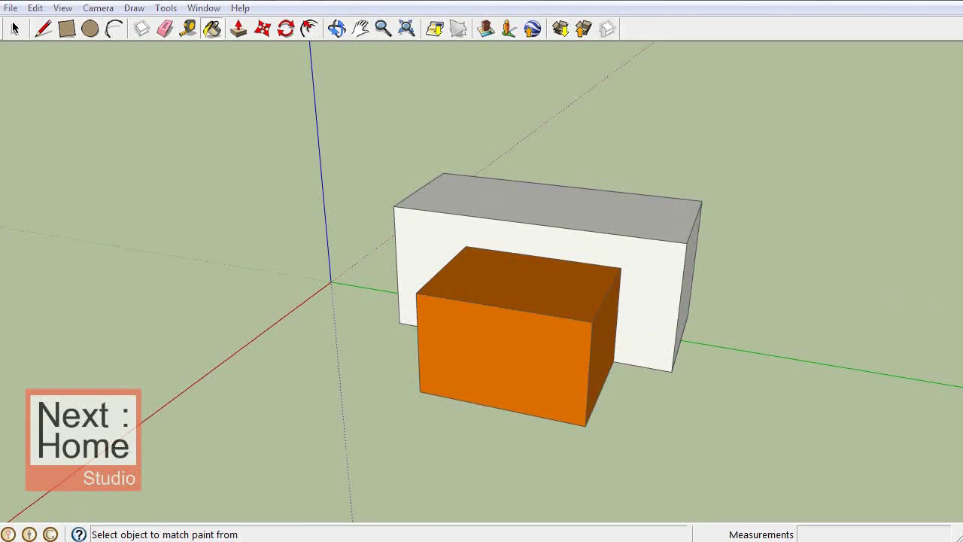
# Paint the tall box's front end red and its left face light pink.
pyautogui.click(646, 280)
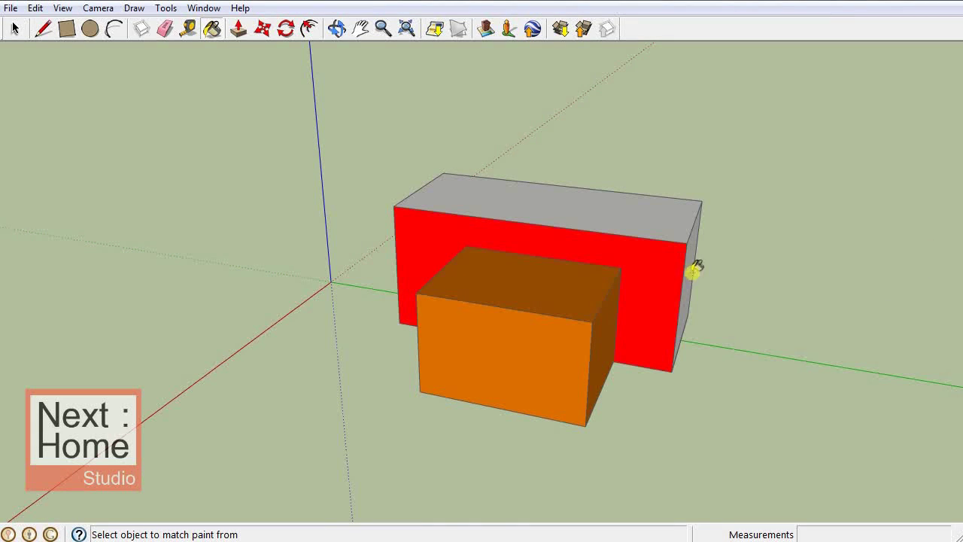
pyautogui.moveTo(637, 276)
pyautogui.mouseDown(button='middle')
pyautogui.moveTo(688, 279)
pyautogui.moveTo(681, 269)
pyautogui.moveTo(423, 247)
pyautogui.moveTo(404, 237)
pyautogui.moveTo(682, 287)
pyautogui.moveTo(873, 273)
pyautogui.mouseUp(button='middle')
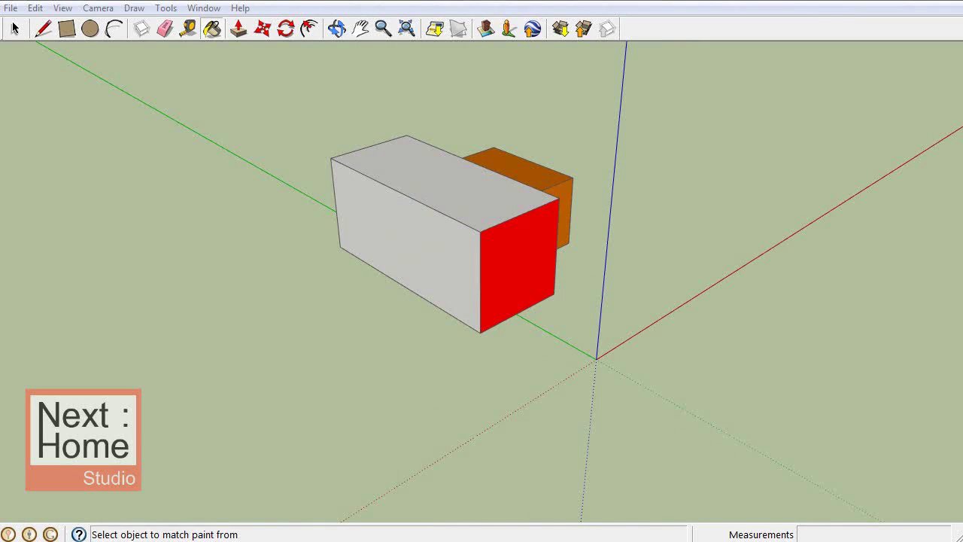
pyautogui.click(407, 240)
pyautogui.click(436, 188)
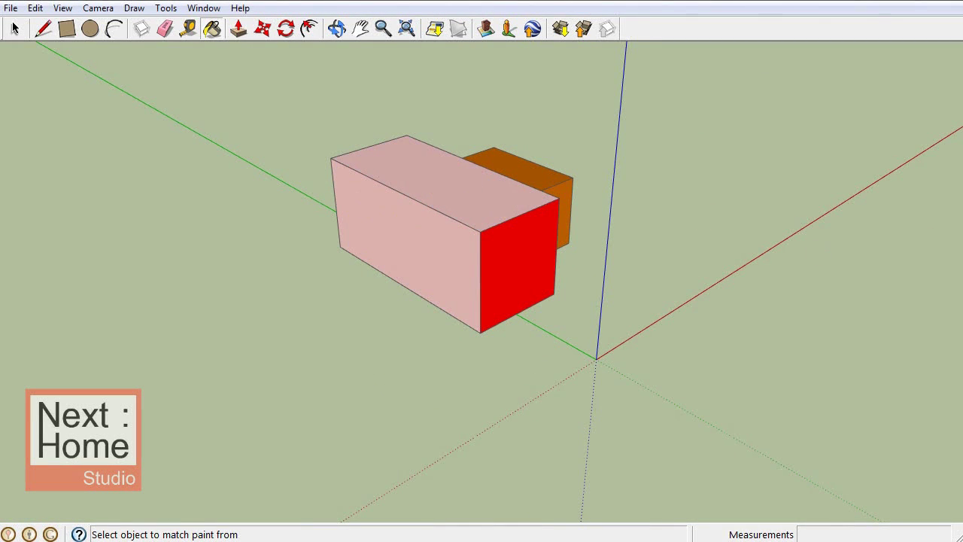
pyautogui.click(429, 192)
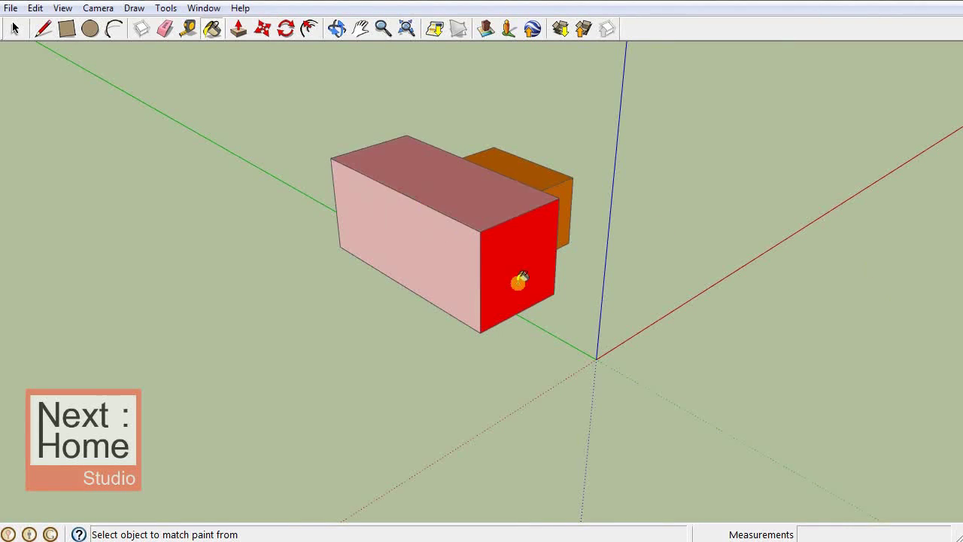
# Paint the tall box's top green and the wall beside the orange box blue.
pyautogui.moveTo(516, 279)
pyautogui.mouseDown(button='middle')
pyautogui.moveTo(574, 236)
pyautogui.moveTo(200, 218)
pyautogui.moveTo(394, 230)
pyautogui.mouseUp(button='middle')
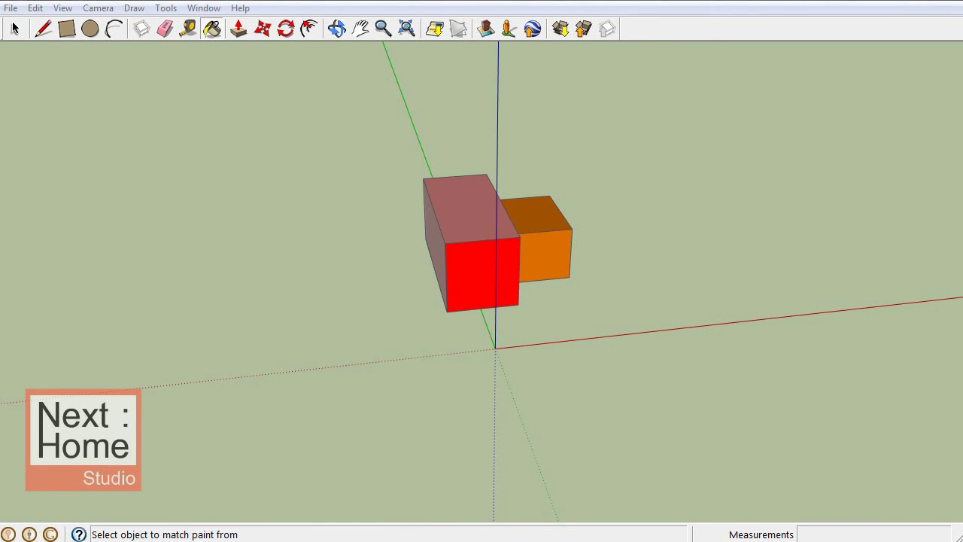
pyautogui.click(448, 224)
pyautogui.moveTo(510, 176)
pyautogui.mouseDown(button='middle')
pyautogui.moveTo(555, 172)
pyautogui.moveTo(600, 202)
pyautogui.moveTo(325, 208)
pyautogui.moveTo(326, 193)
pyautogui.moveTo(346, 197)
pyautogui.mouseUp(button='middle')
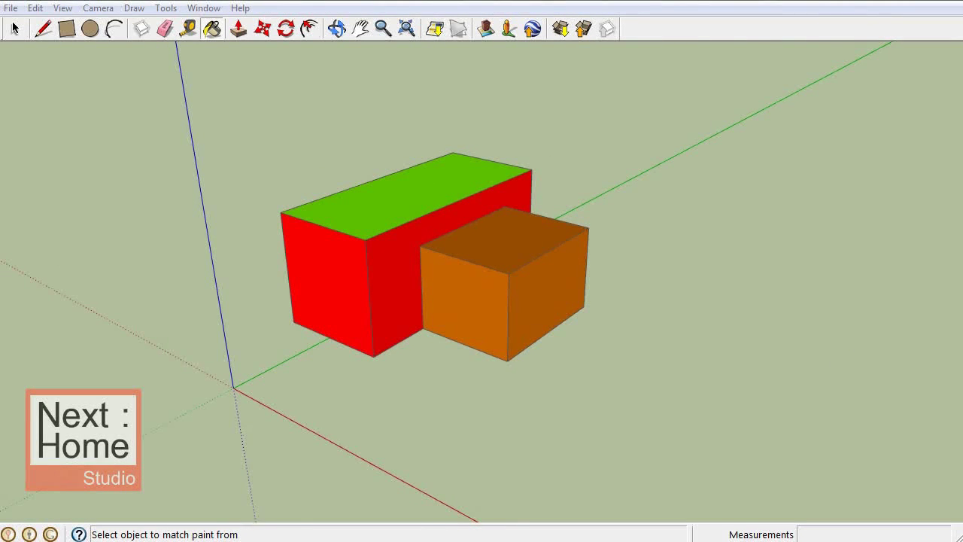
pyautogui.click(400, 252)
pyautogui.scroll(-3, 654, 191)
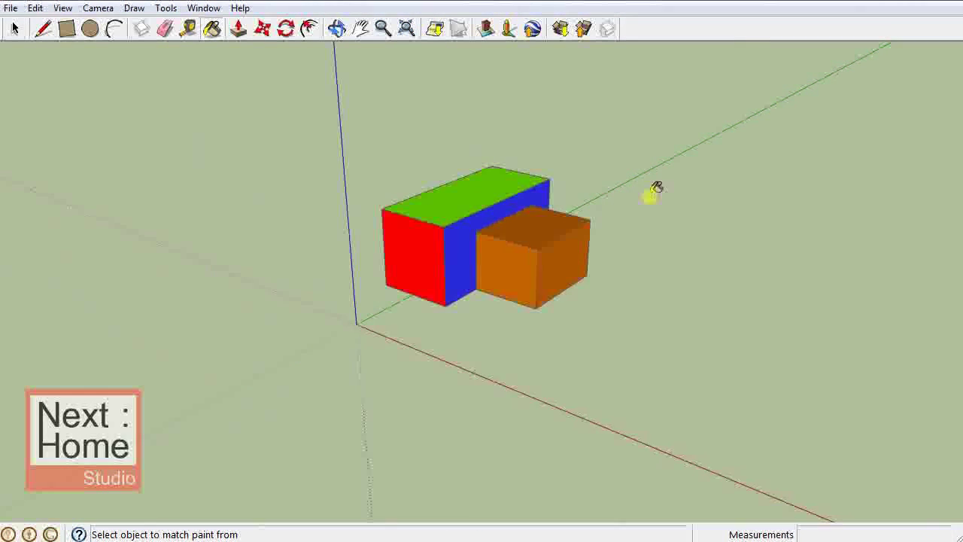
pyautogui.moveTo(654, 191)
pyautogui.mouseDown(button='middle')
pyautogui.moveTo(210, 224)
pyautogui.moveTo(338, 268)
pyautogui.moveTo(598, 311)
pyautogui.moveTo(370, 281)
pyautogui.moveTo(58, 185)
pyautogui.moveTo(282, 289)
pyautogui.mouseUp(button='middle')
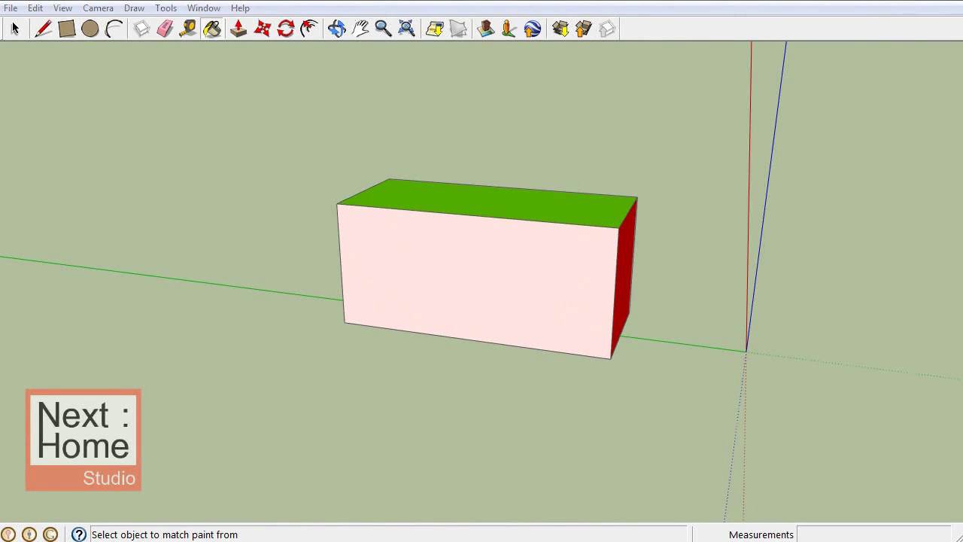
pyautogui.moveTo(525, 248)
pyautogui.mouseDown(button='middle')
pyautogui.moveTo(564, 204)
pyautogui.moveTo(800, 241)
pyautogui.moveTo(622, 271)
pyautogui.moveTo(459, 223)
pyautogui.moveTo(490, 252)
pyautogui.moveTo(490, 269)
pyautogui.moveTo(676, 249)
pyautogui.moveTo(457, 326)
pyautogui.mouseUp(button='middle')
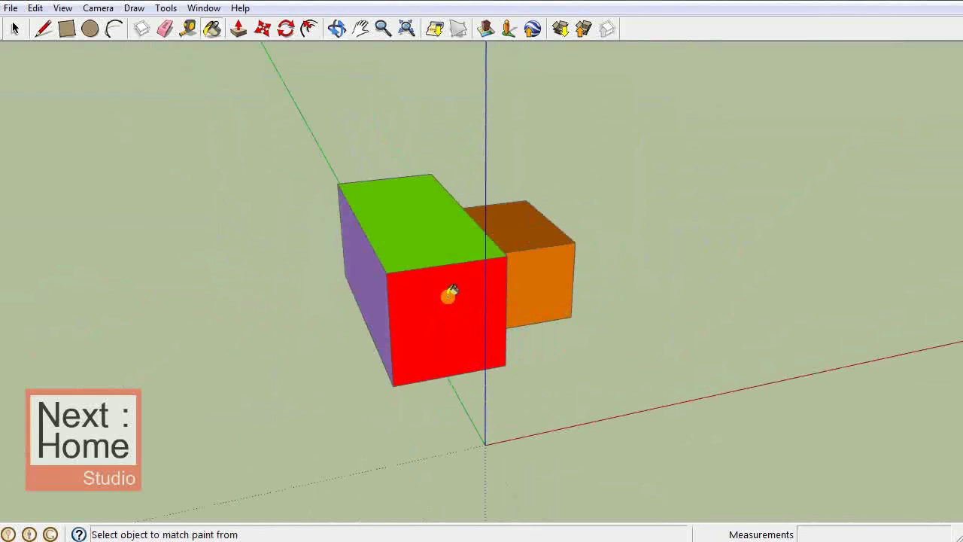
pyautogui.moveTo(447, 295)
pyautogui.mouseDown(button='middle')
pyautogui.moveTo(258, 323)
pyautogui.moveTo(490, 329)
pyautogui.moveTo(426, 307)
pyautogui.mouseUp(button='middle')
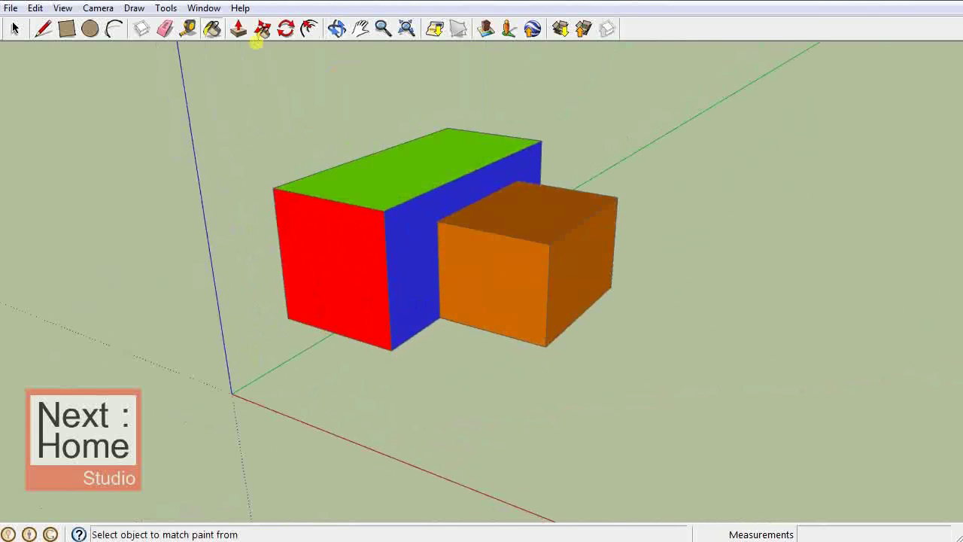
# Apply the Engineering default style for a white background and black edges, then close Styles.
pyautogui.click(203, 9)
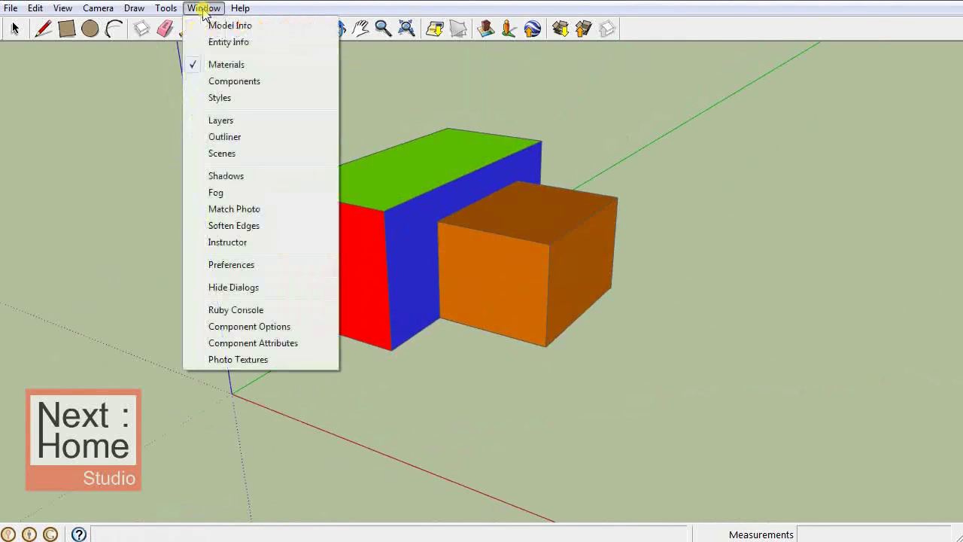
pyautogui.click(236, 103)
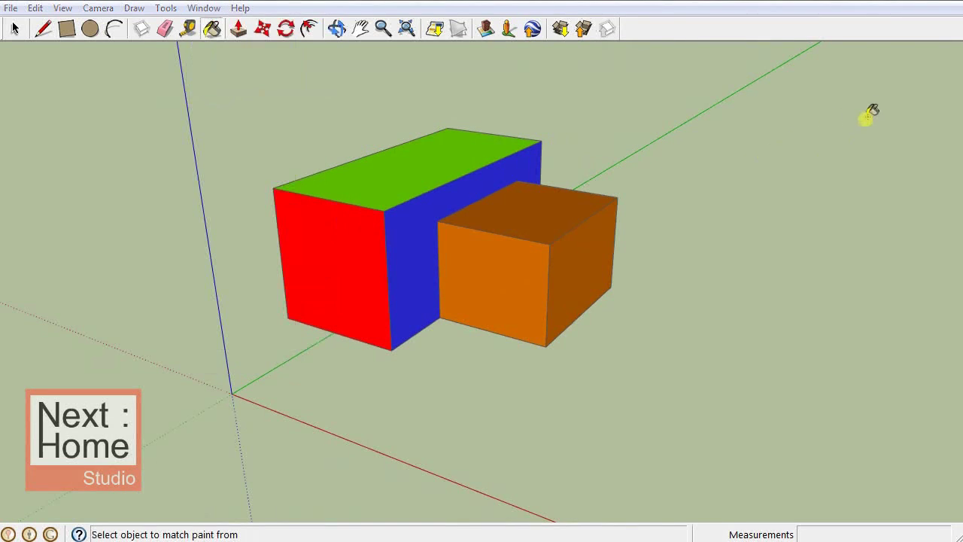
pyautogui.moveTo(847, 106); pyautogui.dragTo(806, 54)
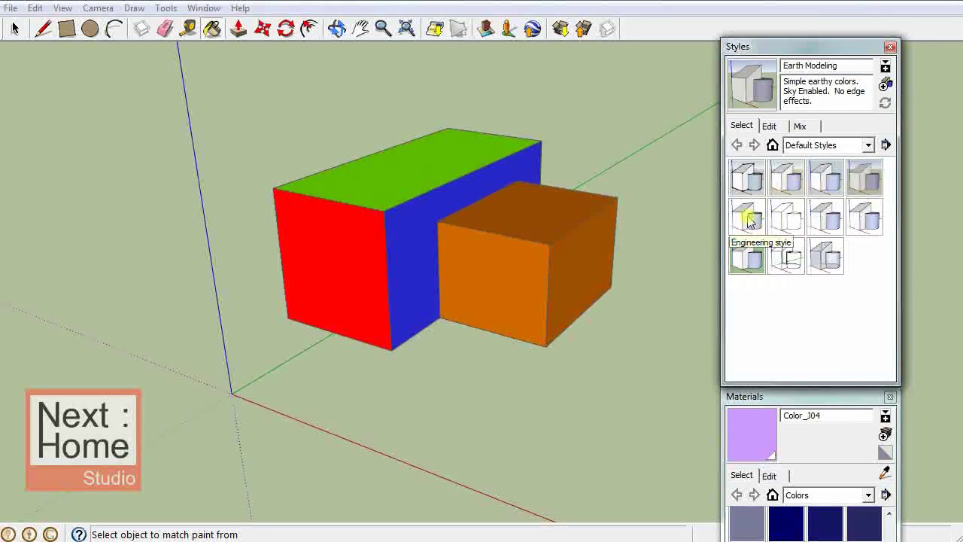
pyautogui.click(753, 219)
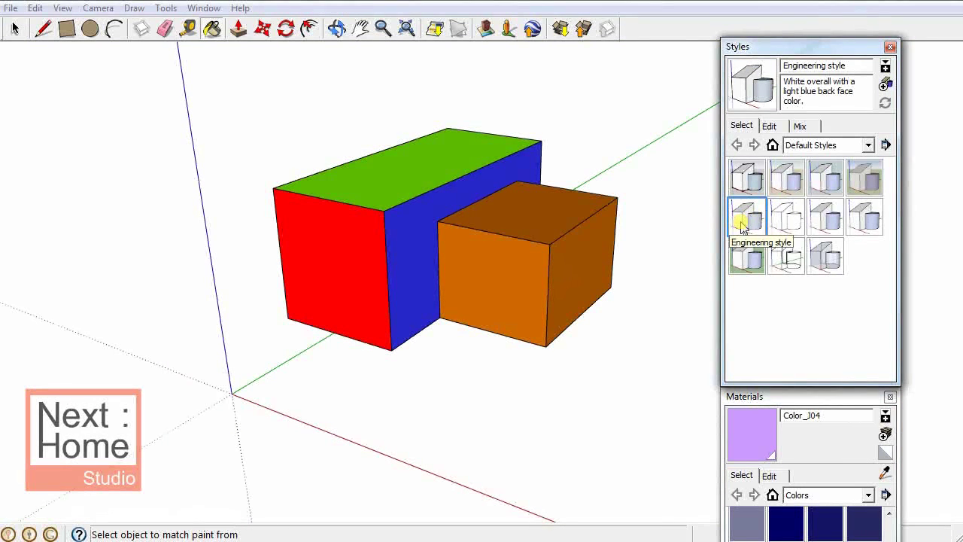
pyautogui.click(891, 47)
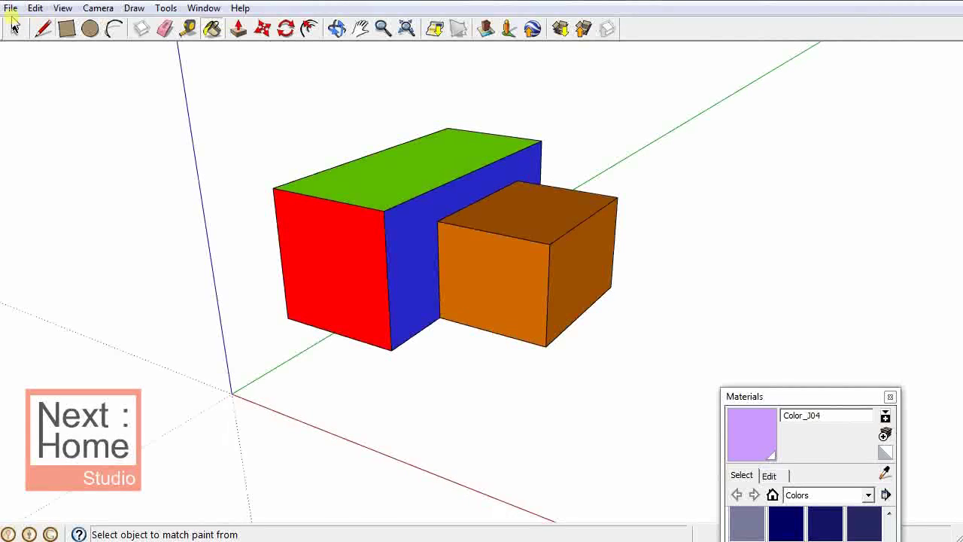
pyautogui.click(12, 8)
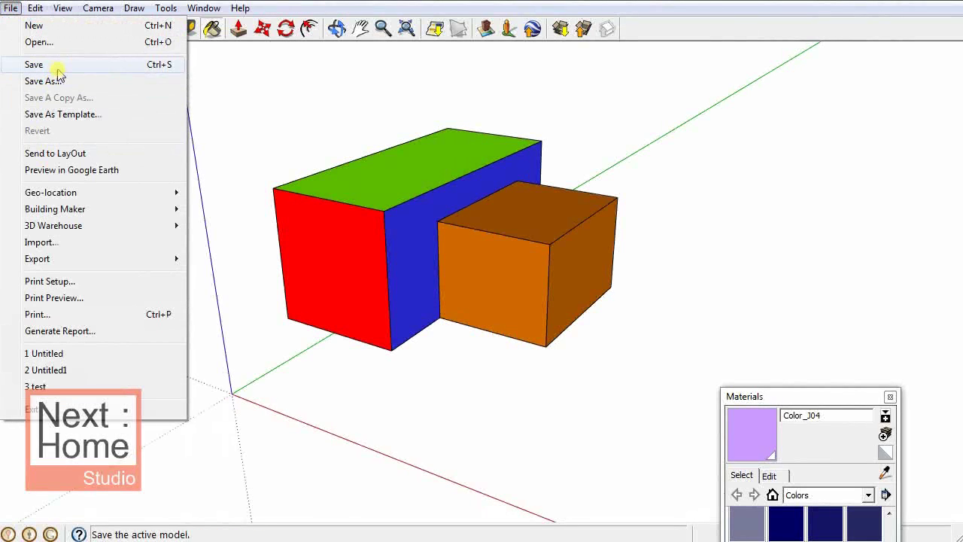
# Save the model in the Desktop folder with the file name test 1.
pyautogui.click(61, 64)
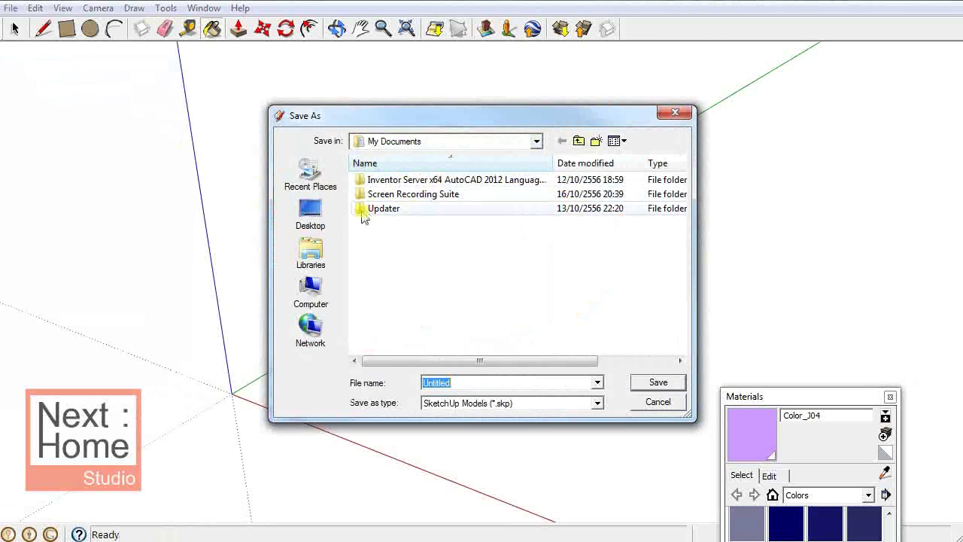
pyautogui.click(327, 218)
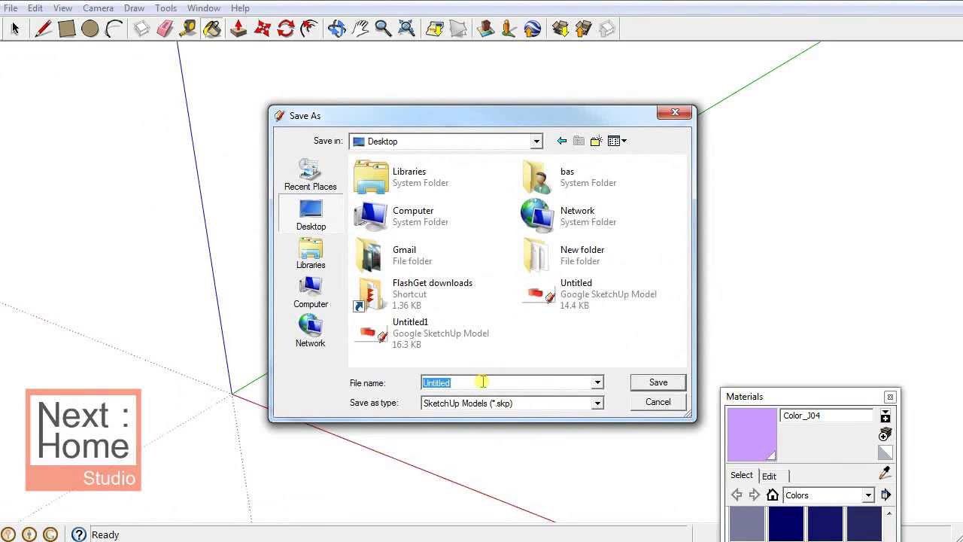
pyautogui.write('test 1')
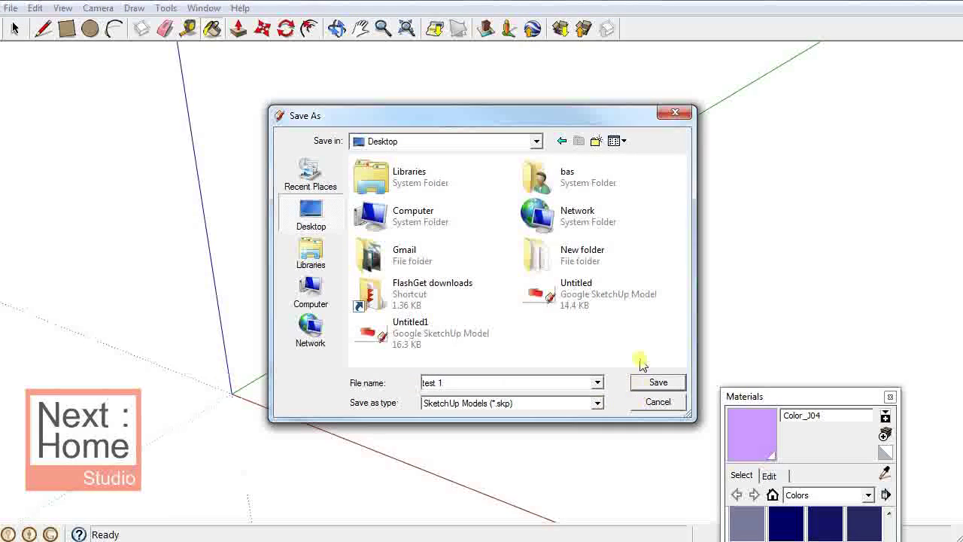
pyautogui.click(647, 389)
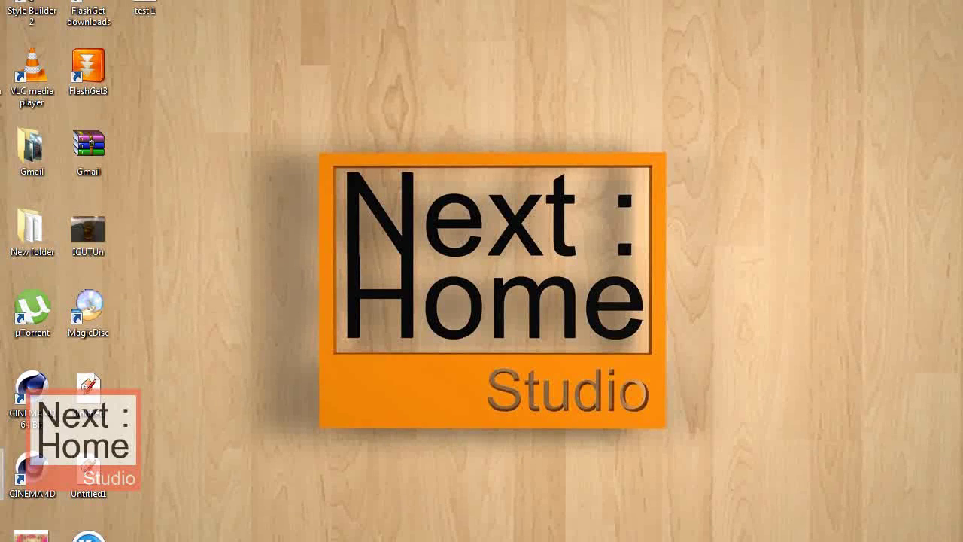
# Put the LayOut 3 shortcut on the desktop and launch it.
pyautogui.moveTo(88, 386); pyautogui.dragTo(226, 444)
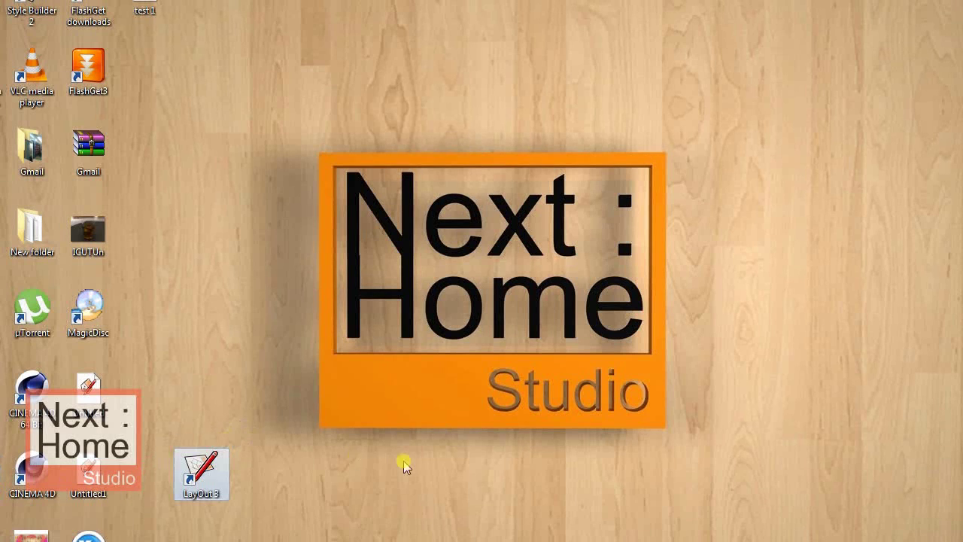
pyautogui.doubleClick(206, 468)
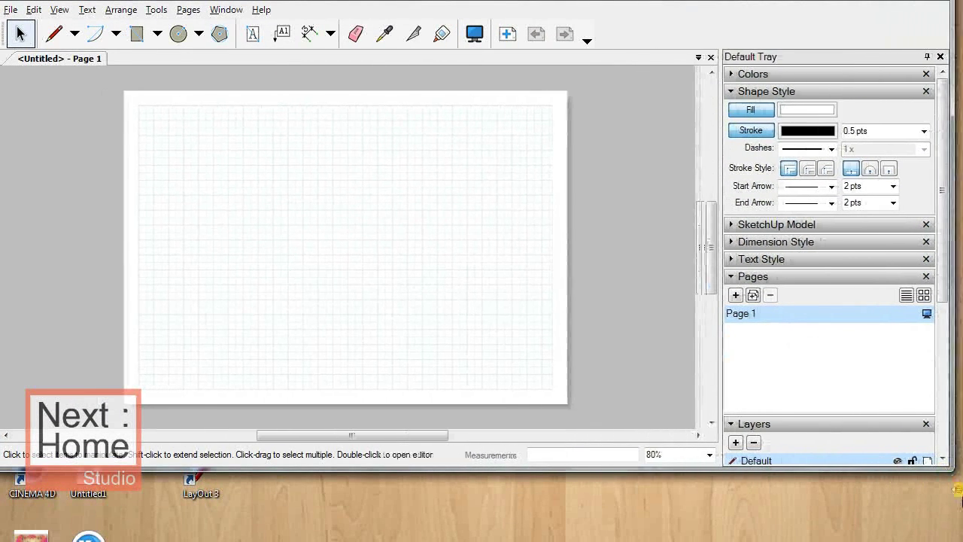
# Drag test1.skp from the desktop onto Page 1, then scale its viewport down to the top-left.
pyautogui.moveTo(888, 467)
pyautogui.mouseDown()
pyautogui.moveTo(949, 481)
pyautogui.moveTo(948, 514)
pyautogui.mouseUp()
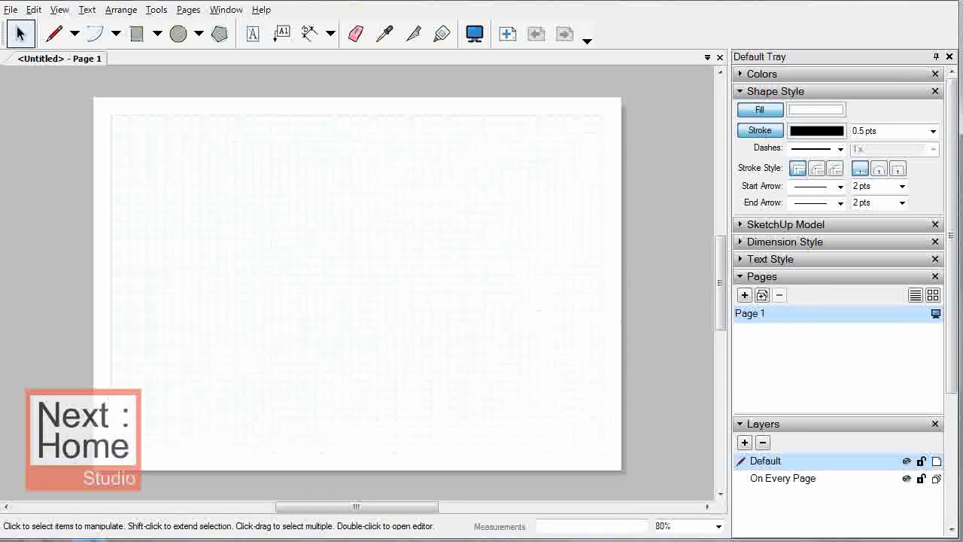
pyautogui.moveTo(334, 5); pyautogui.dragTo(674, 4)
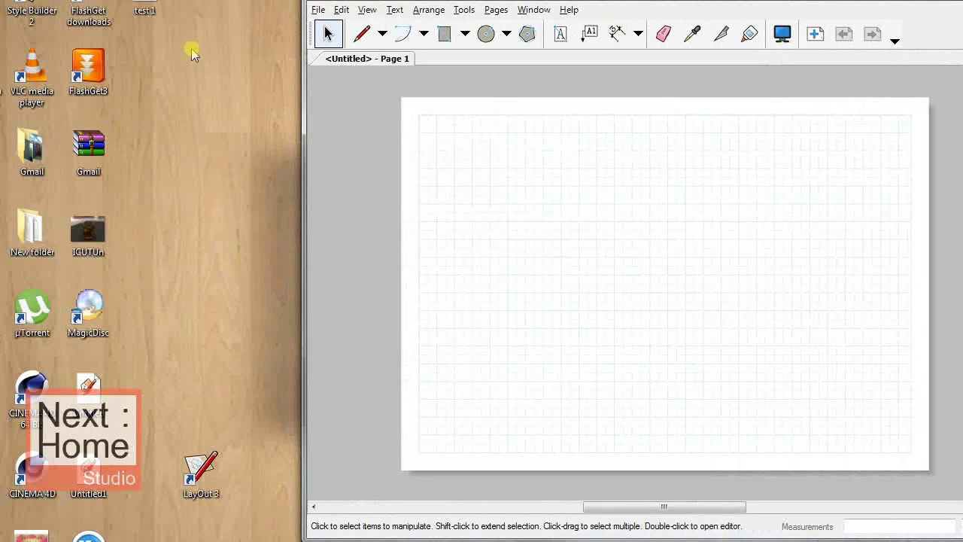
pyautogui.moveTo(145, 6); pyautogui.dragTo(146, 76)
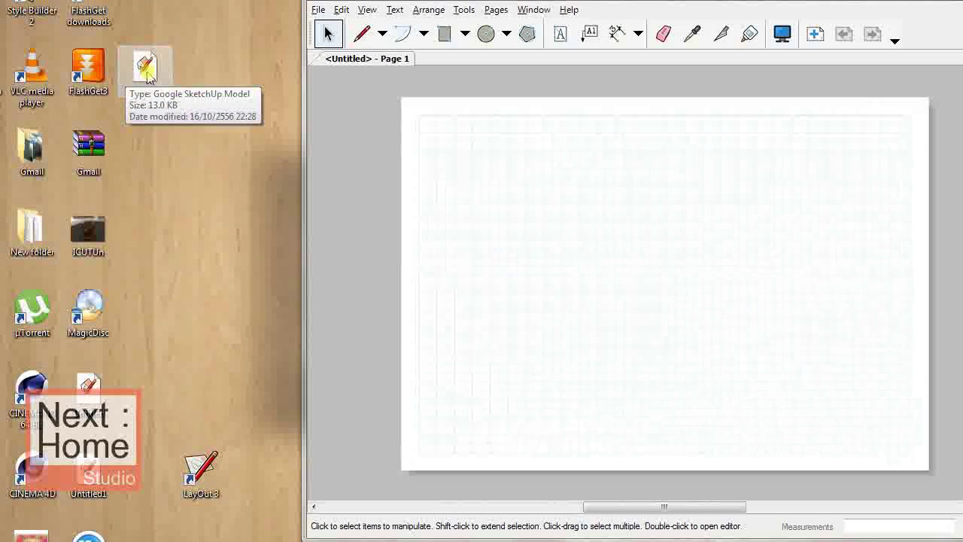
pyautogui.moveTo(149, 73)
pyautogui.mouseDown()
pyautogui.moveTo(520, 203)
pyautogui.moveTo(501, 198)
pyautogui.mouseUp()
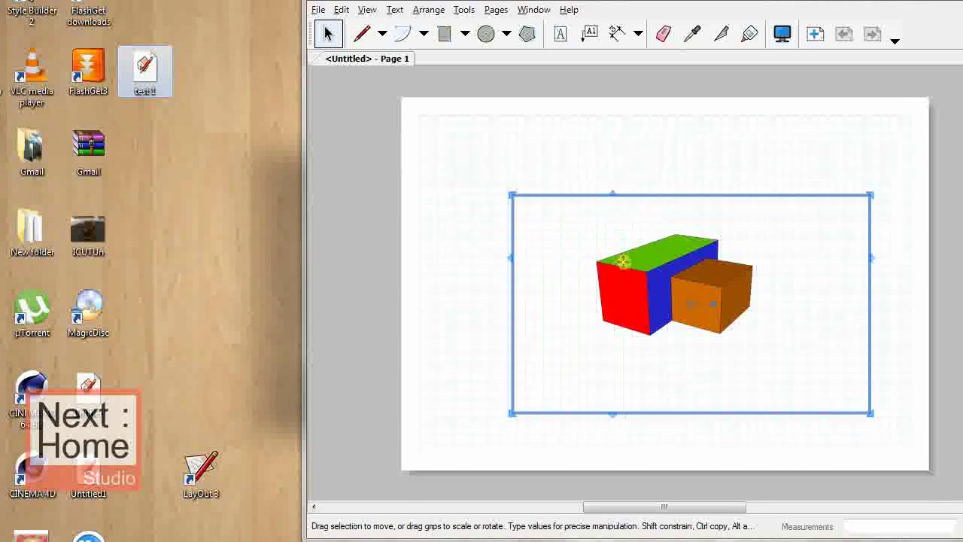
pyautogui.moveTo(605, 247); pyautogui.dragTo(572, 198)
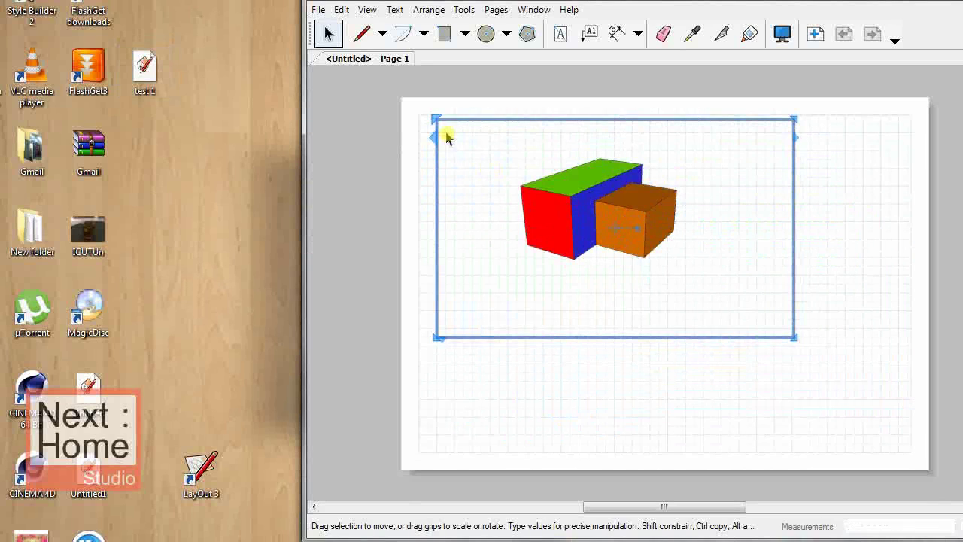
pyautogui.moveTo(429, 118)
pyautogui.mouseDown()
pyautogui.moveTo(509, 164)
pyautogui.moveTo(597, 243)
pyautogui.mouseUp()
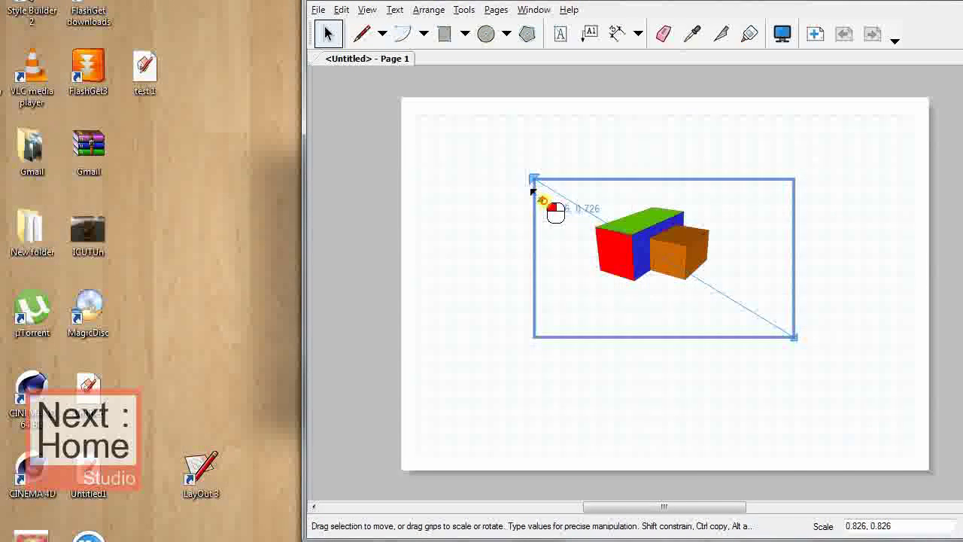
pyautogui.moveTo(691, 263); pyautogui.dragTo(593, 194)
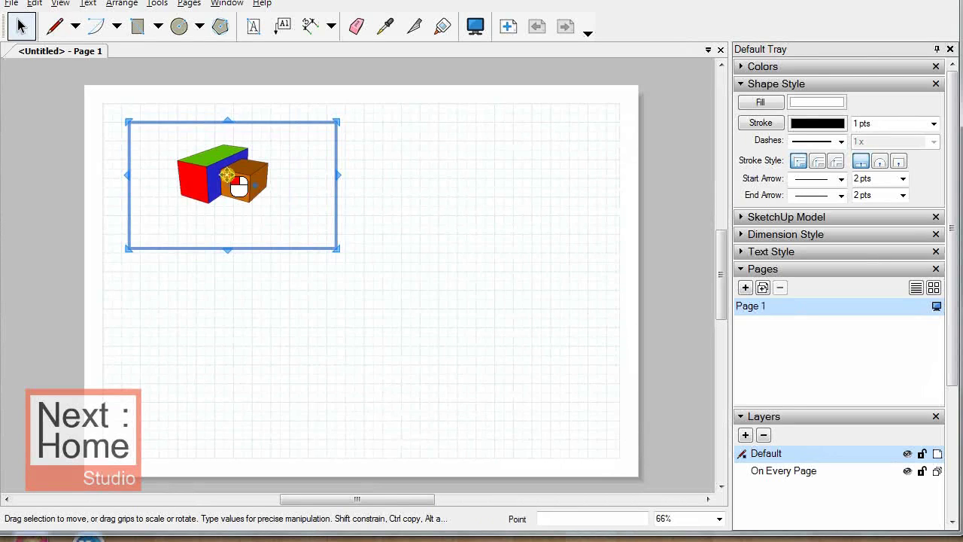
# Copy the viewport to the right and below, forming a two-by-two grid of four views.
pyautogui.moveTo(239, 184)
pyautogui.keyDown('ctrl'); pyautogui.mouseDown()
pyautogui.moveTo(467, 189)
pyautogui.moveTo(246, 361)
pyautogui.moveTo(241, 354)
pyautogui.moveTo(503, 354)
pyautogui.moveTo(484, 354)
pyautogui.mouseUp(); pyautogui.keyUp('ctrl')
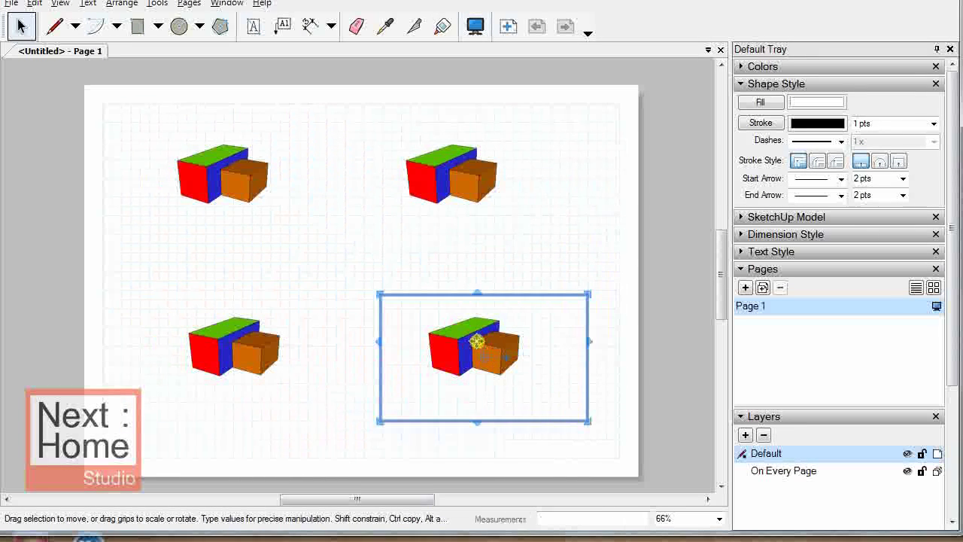
pyautogui.click(197, 173)
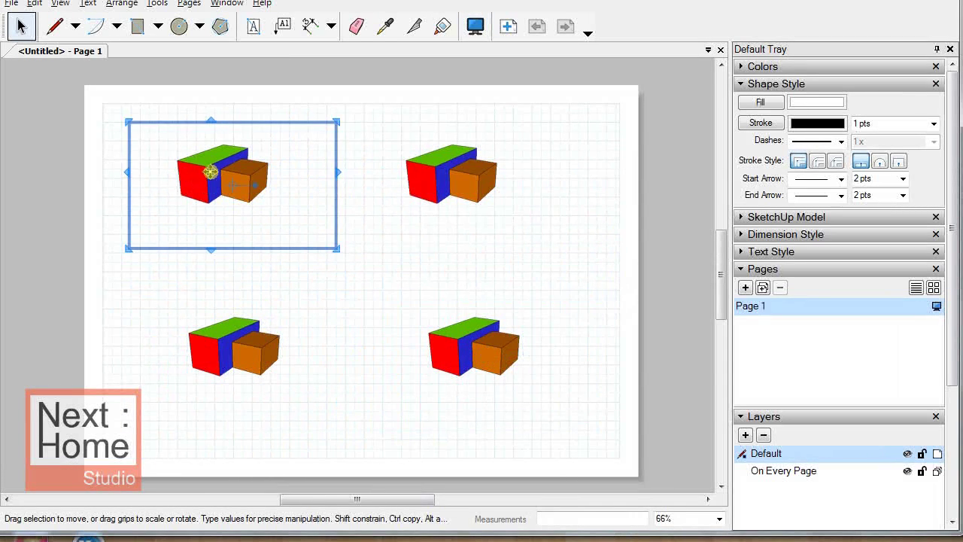
pyautogui.scroll(3, 210, 172)
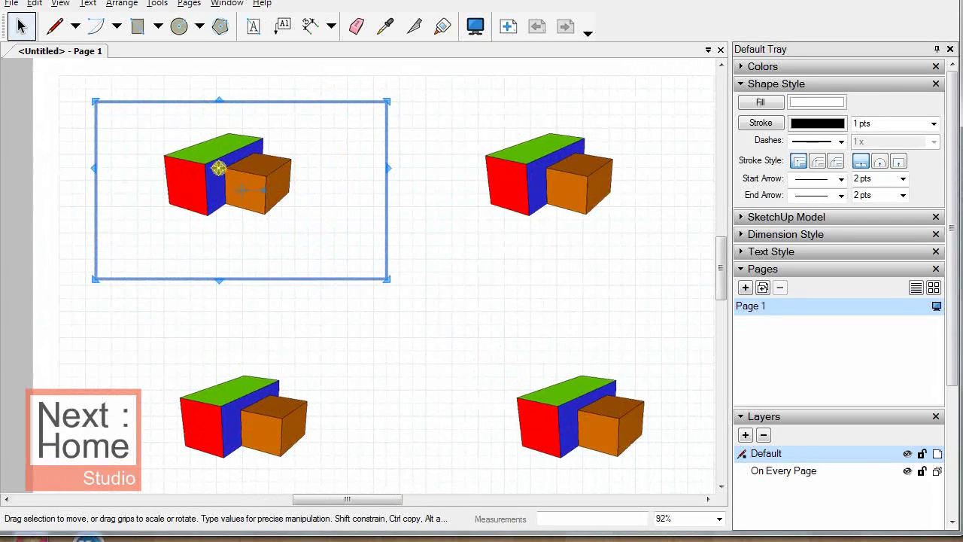
# Set the upper-left viewport to Top view and the top-right viewport to Front view.
pyautogui.rightClick(224, 167)
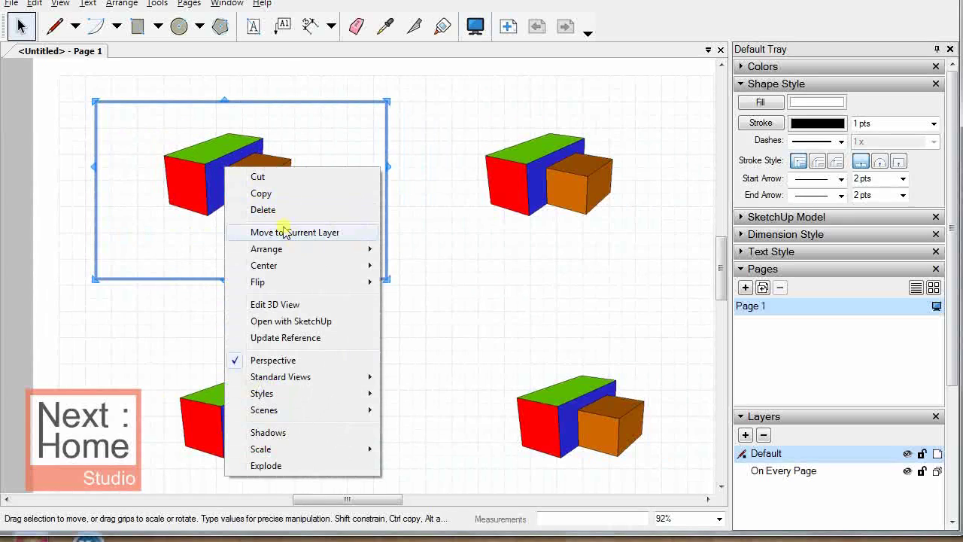
pyautogui.moveTo(280, 377)
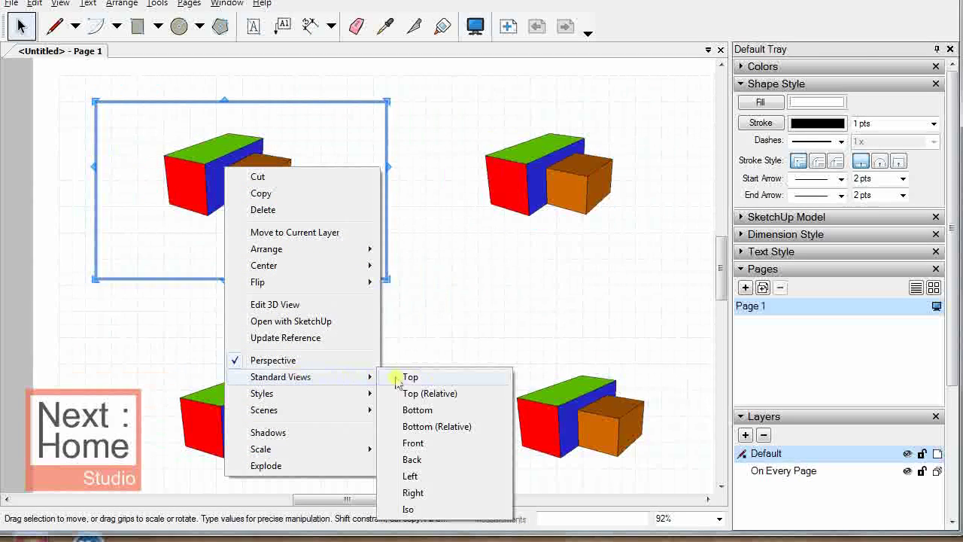
pyautogui.click(405, 376)
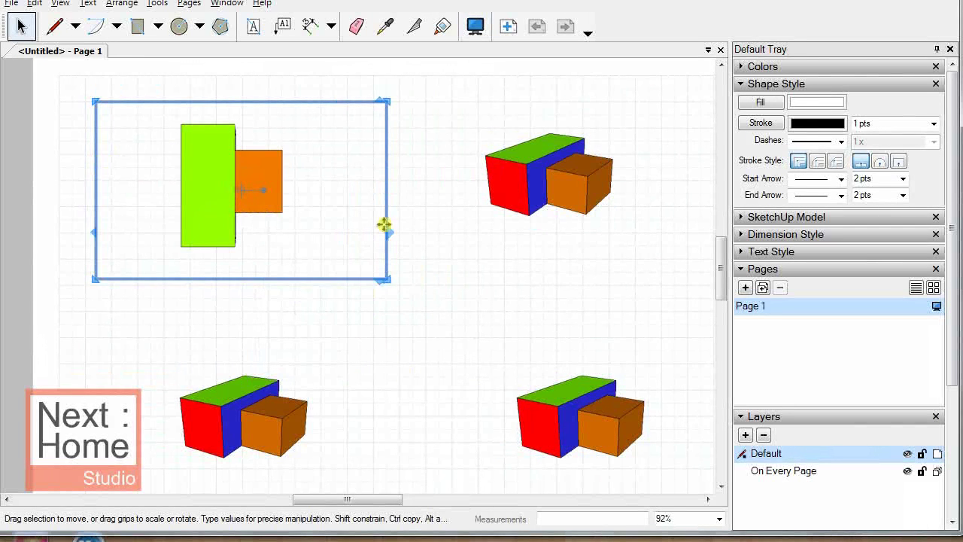
pyautogui.click(534, 166)
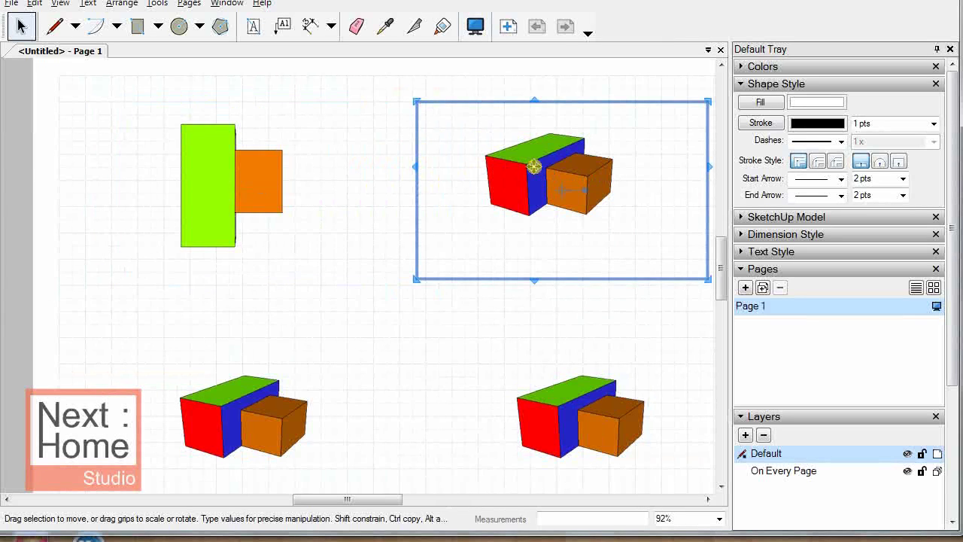
pyautogui.rightClick(536, 172)
pyautogui.moveTo(591, 377)
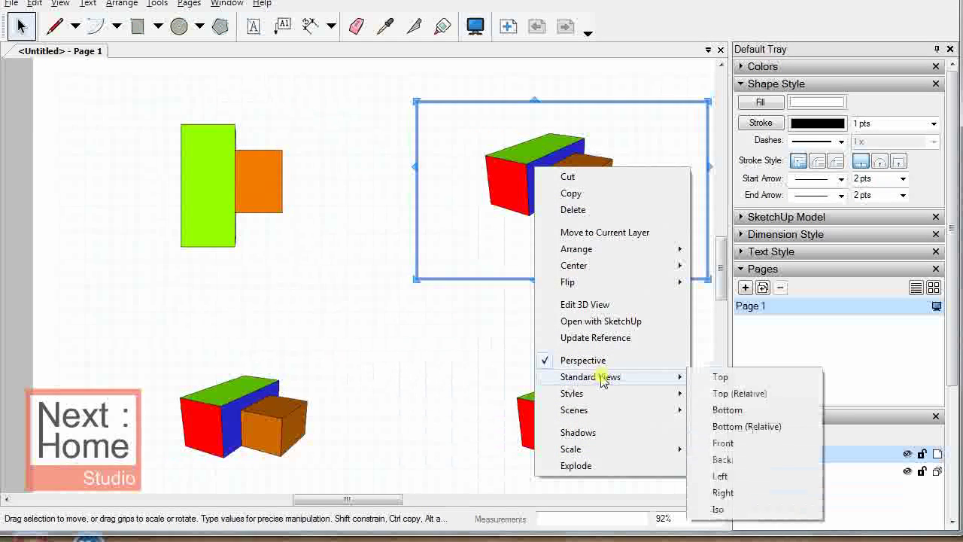
pyautogui.click(755, 442)
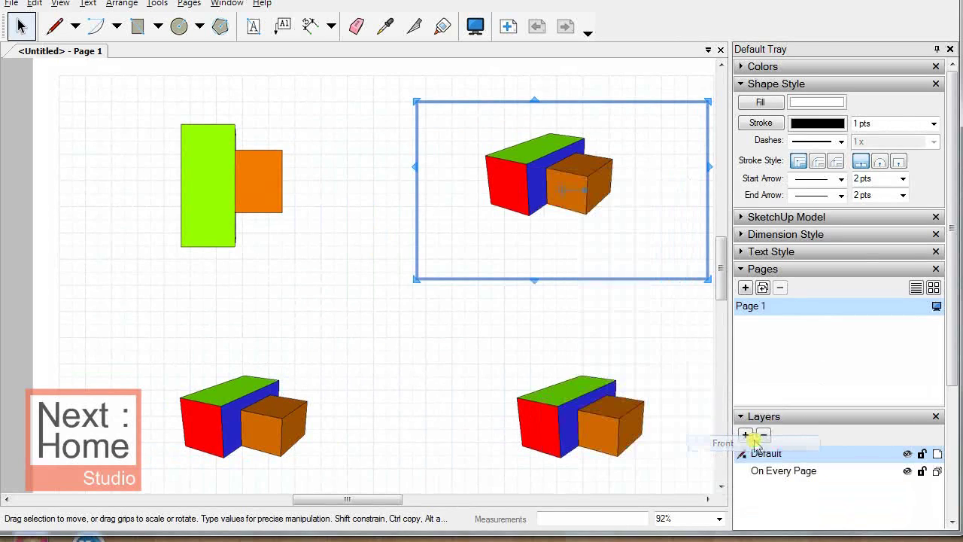
# Switch the bottom-left viewport to the Right side standard view.
pyautogui.click(257, 433)
pyautogui.rightClick(236, 426)
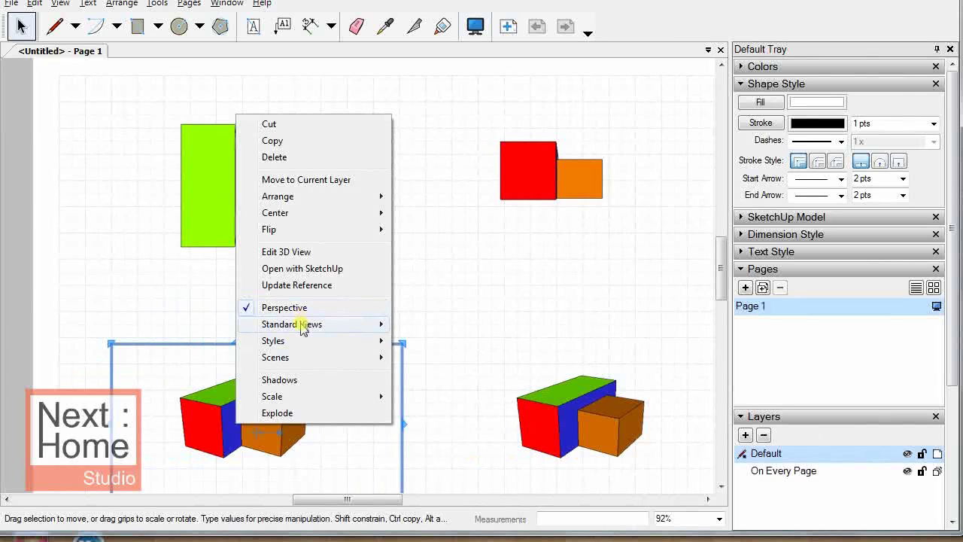
pyautogui.moveTo(292, 324)
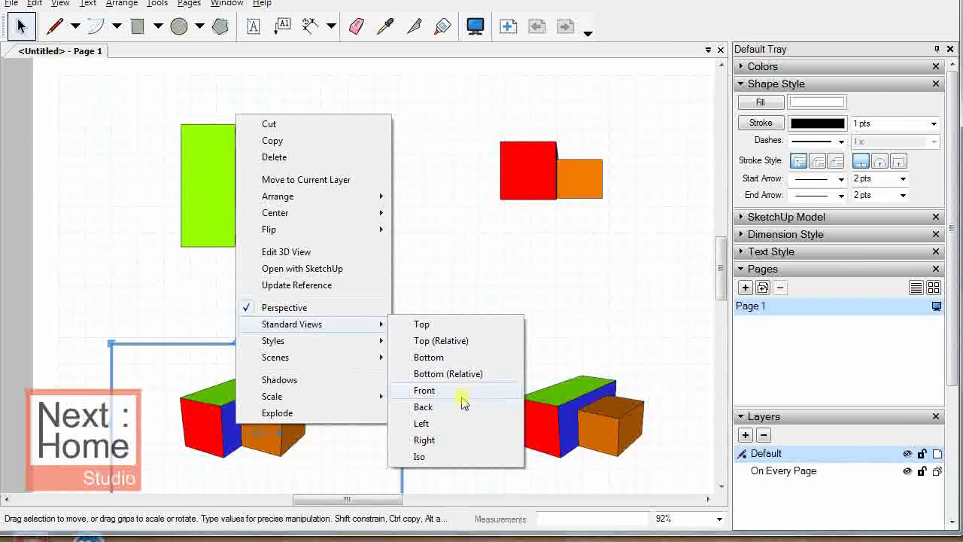
pyautogui.click(448, 440)
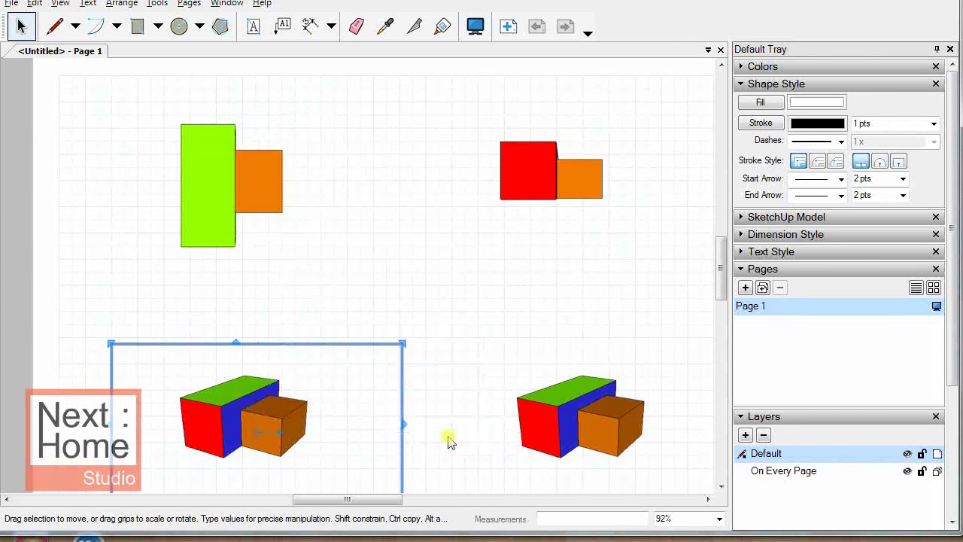
pyautogui.click(567, 409)
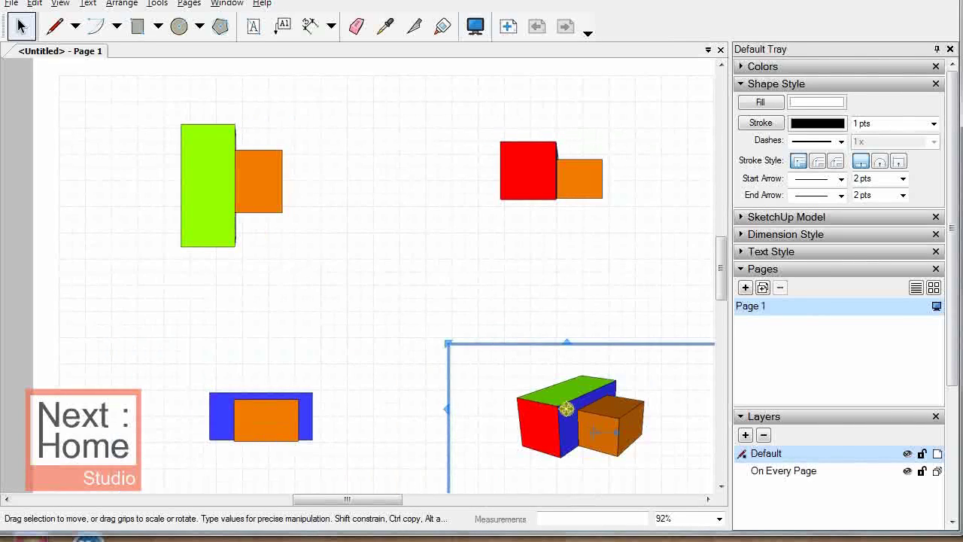
pyautogui.scroll(1, 566, 409)
pyautogui.scroll(-2, 554, 362)
pyautogui.scroll(-1, 550, 361)
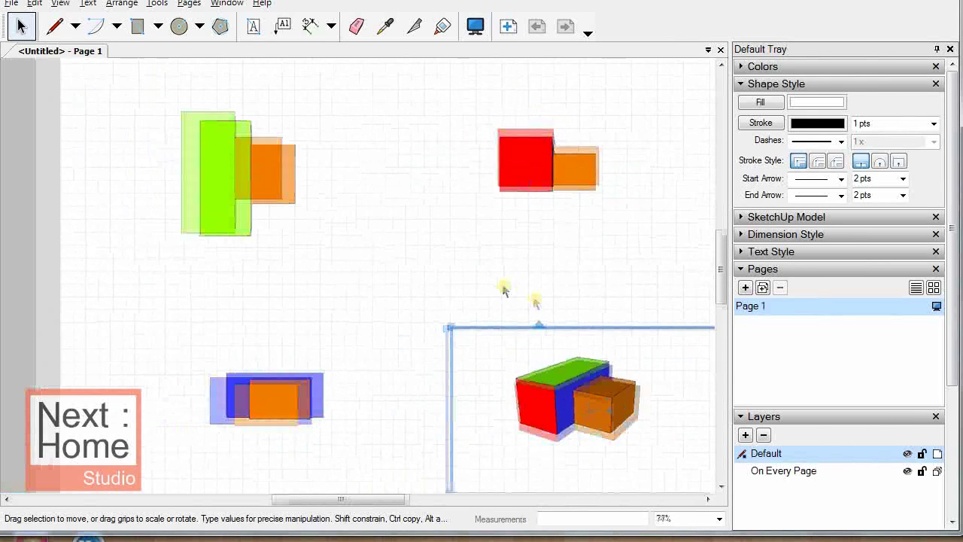
pyautogui.scroll(-2, 543, 359)
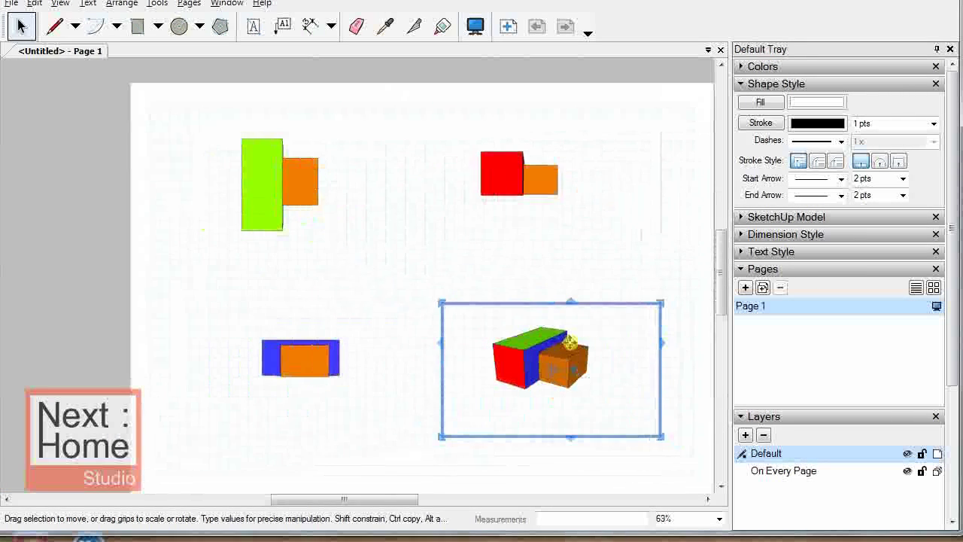
# Zoom in and orbit the bottom-right viewport's model to show more of its green top.
pyautogui.doubleClick(530, 359)
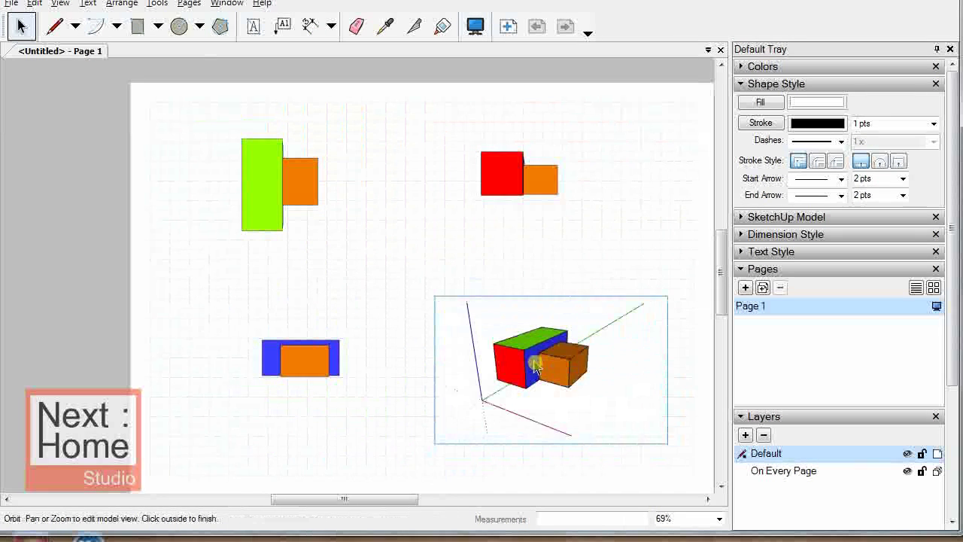
pyautogui.scroll(2, 534, 366)
pyautogui.scroll(1, 535, 367)
pyautogui.scroll(2, 535, 366)
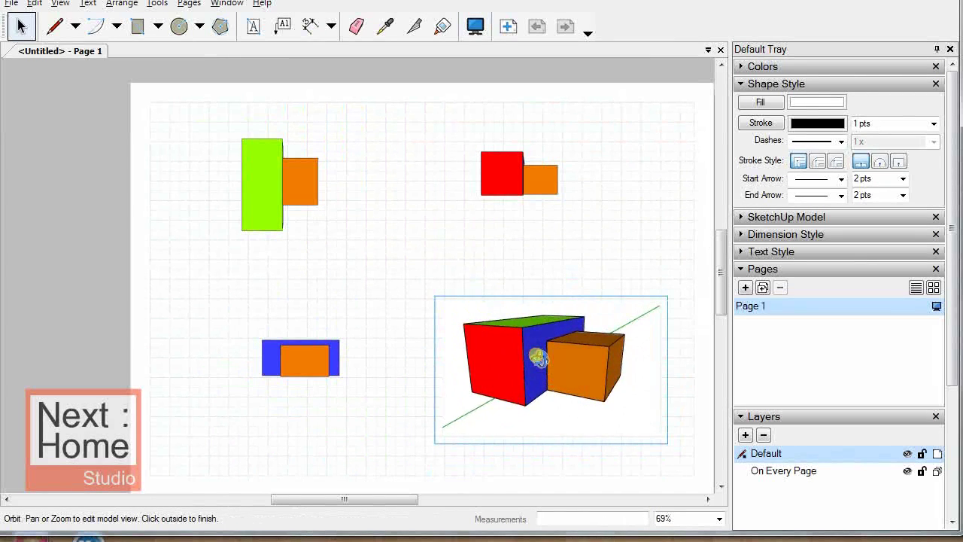
pyautogui.scroll(2, 537, 359)
pyautogui.moveTo(536, 360)
pyautogui.mouseDown()
pyautogui.moveTo(524, 376)
pyautogui.moveTo(533, 340)
pyautogui.moveTo(555, 355)
pyautogui.moveTo(551, 366)
pyautogui.mouseUp()
pyautogui.scroll(1, 559, 279)
pyautogui.scroll(1, 531, 307)
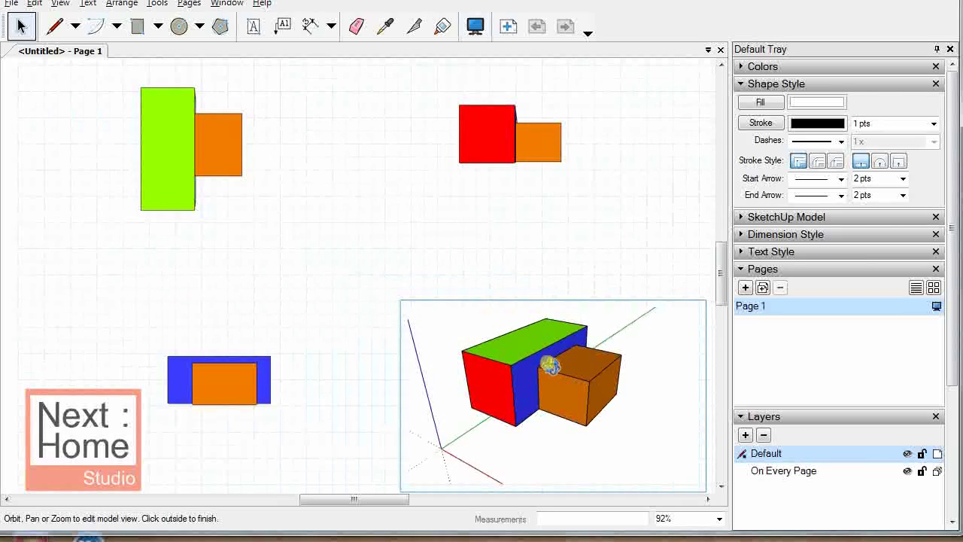
pyautogui.click(406, 280)
pyautogui.click(466, 258)
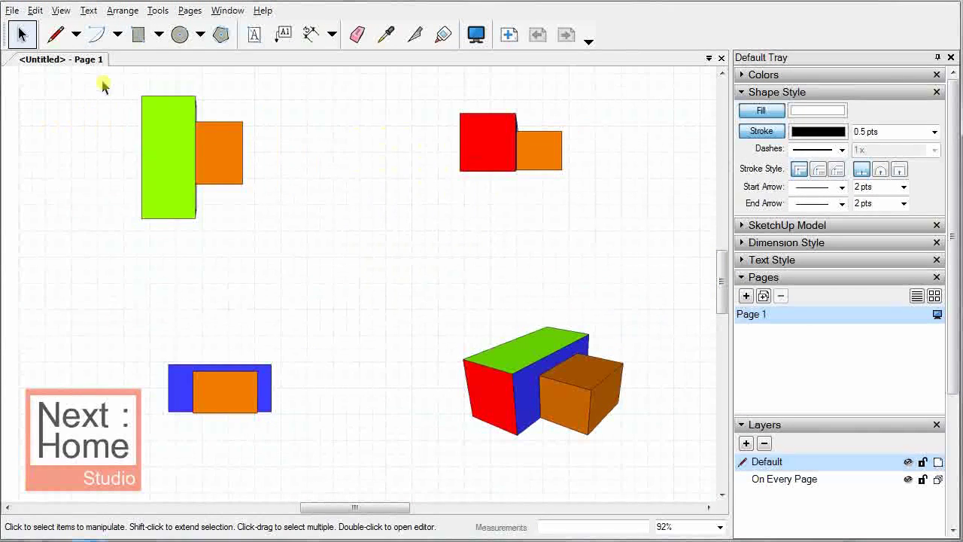
# Draw a long bar rectangle just beneath the top-left plan viewport.
pyautogui.click(138, 35)
pyautogui.moveTo(55, 92); pyautogui.dragTo(641, 351)
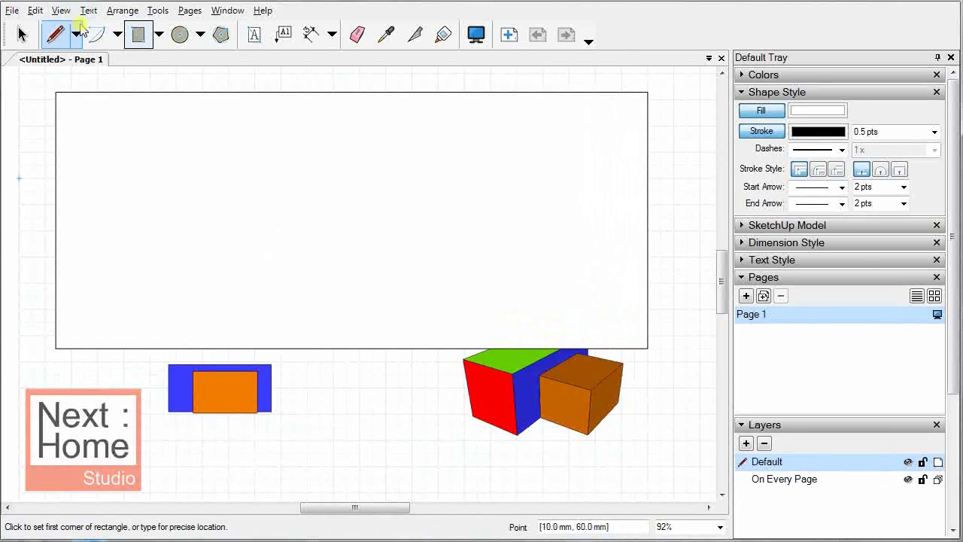
pyautogui.hotkey('ctrl', 'z')
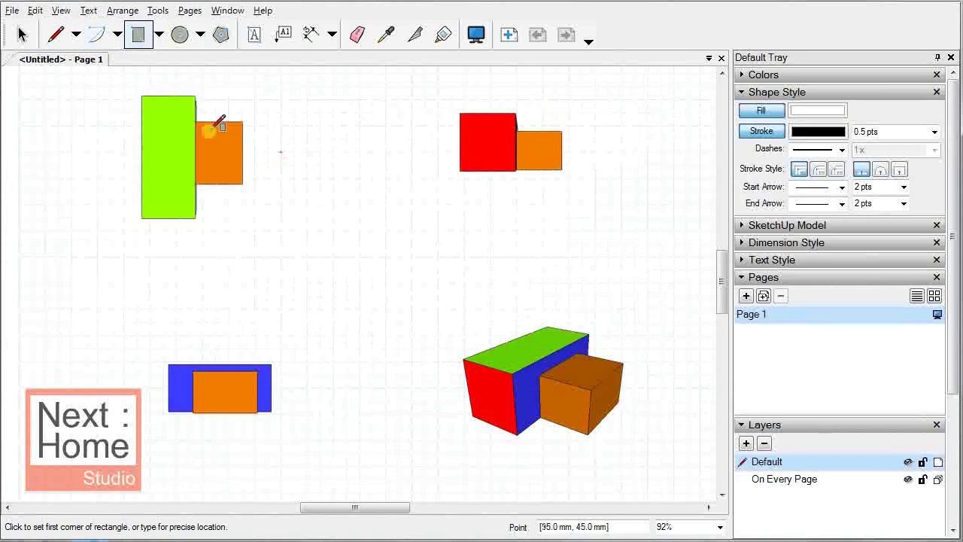
pyautogui.click(97, 204)
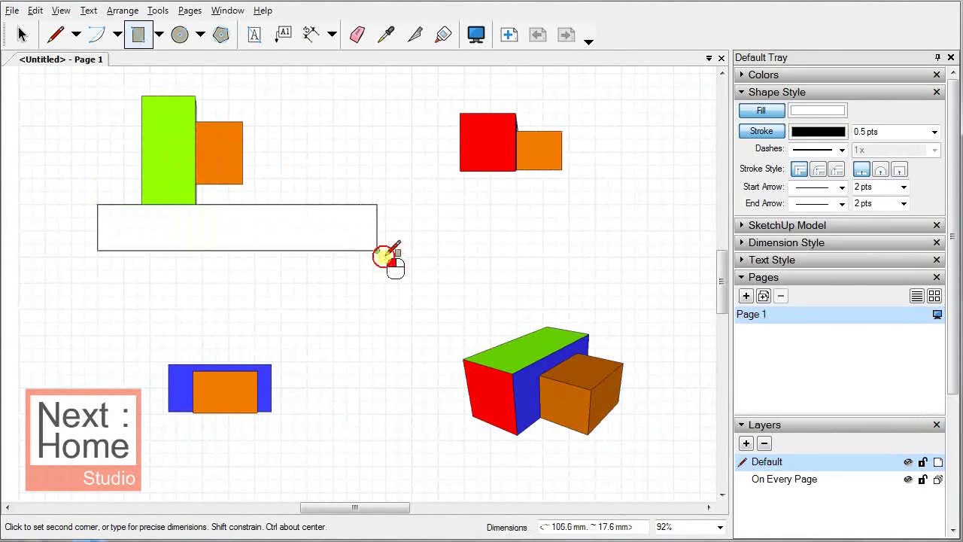
pyautogui.click(387, 257)
# Send the new rectangle to the back, behind the plan viewport.
pyautogui.click(21, 34)
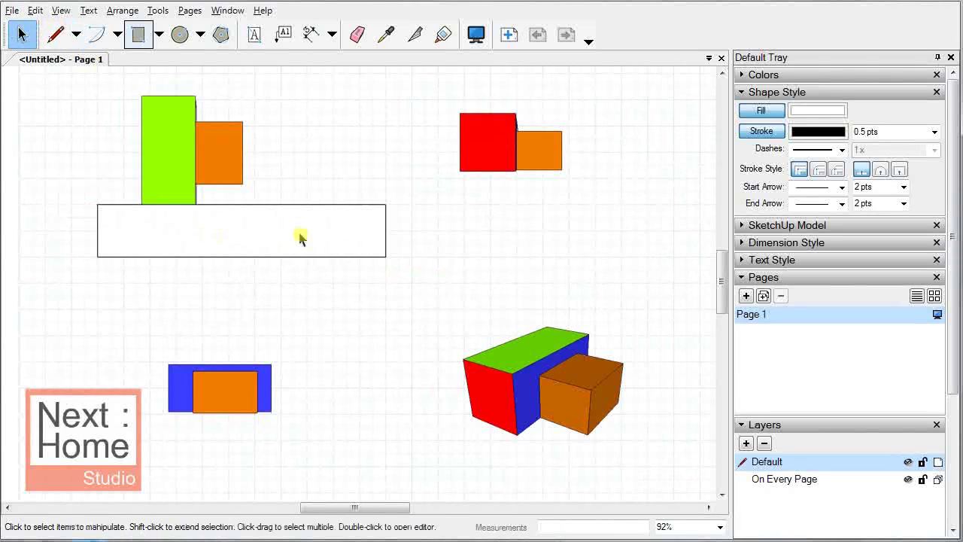
pyautogui.click(278, 226)
pyautogui.rightClick(265, 228)
pyautogui.moveTo(308, 310)
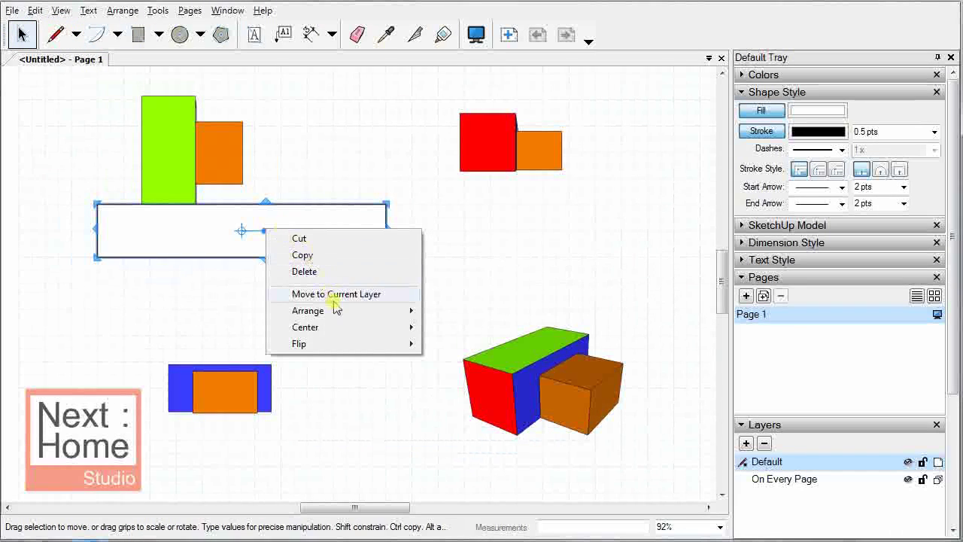
pyautogui.click(469, 360)
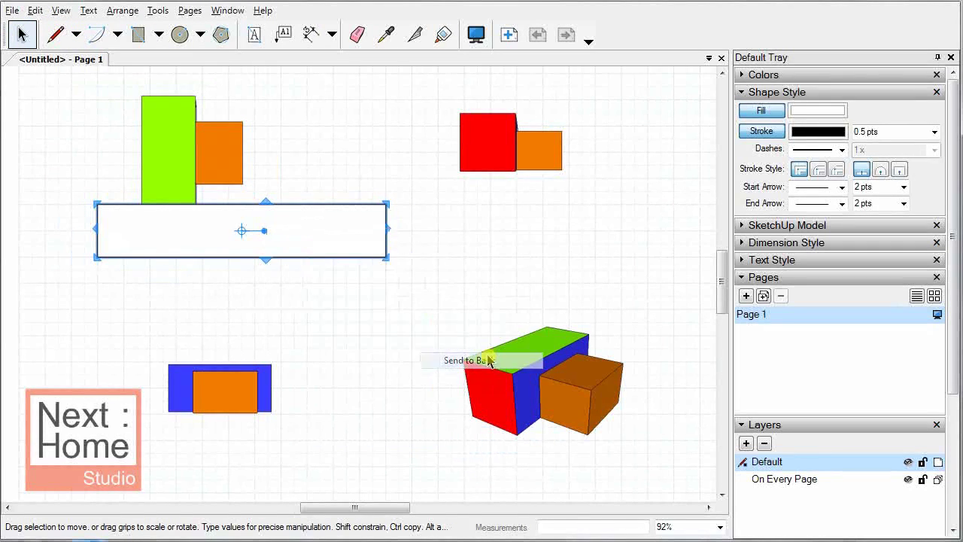
pyautogui.click(413, 225)
# Fill the bar rectangle with blue.
pyautogui.click(280, 239)
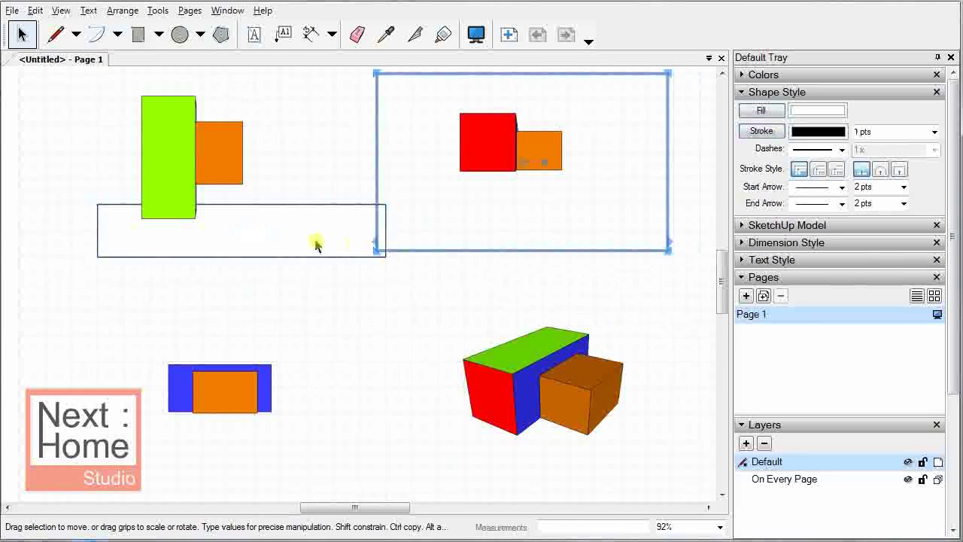
pyautogui.click(813, 113)
pyautogui.click(815, 176)
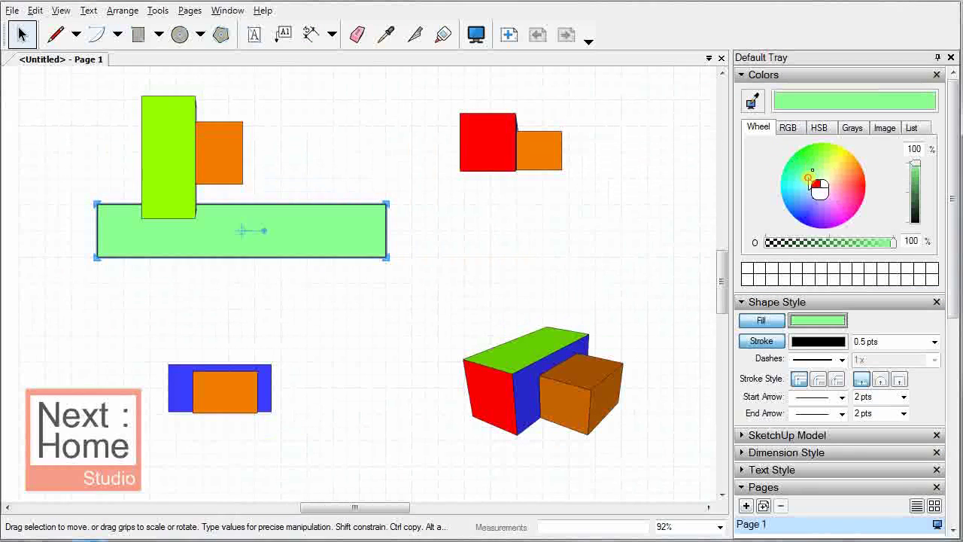
pyautogui.moveTo(810, 180); pyautogui.dragTo(799, 183)
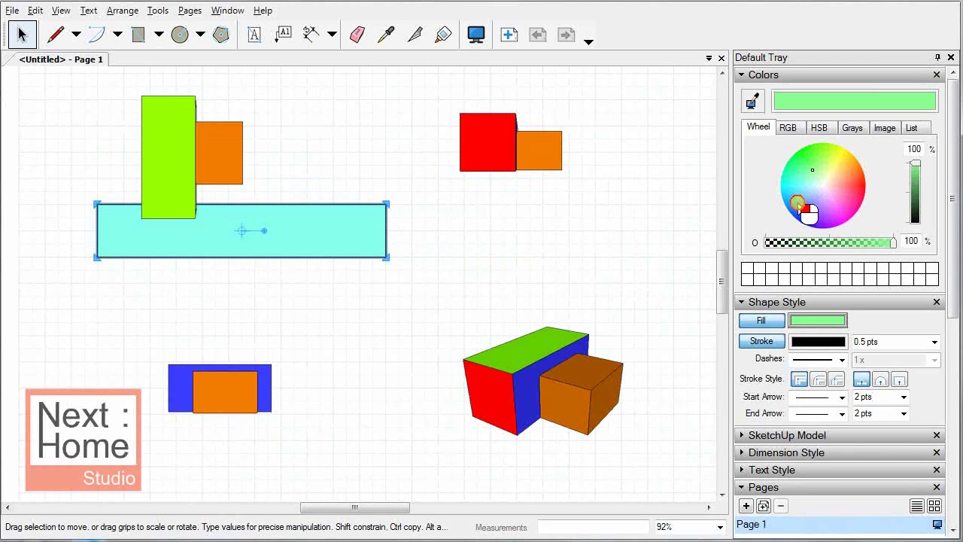
pyautogui.click(806, 220)
pyautogui.moveTo(667, 71); pyautogui.dragTo(384, 248)
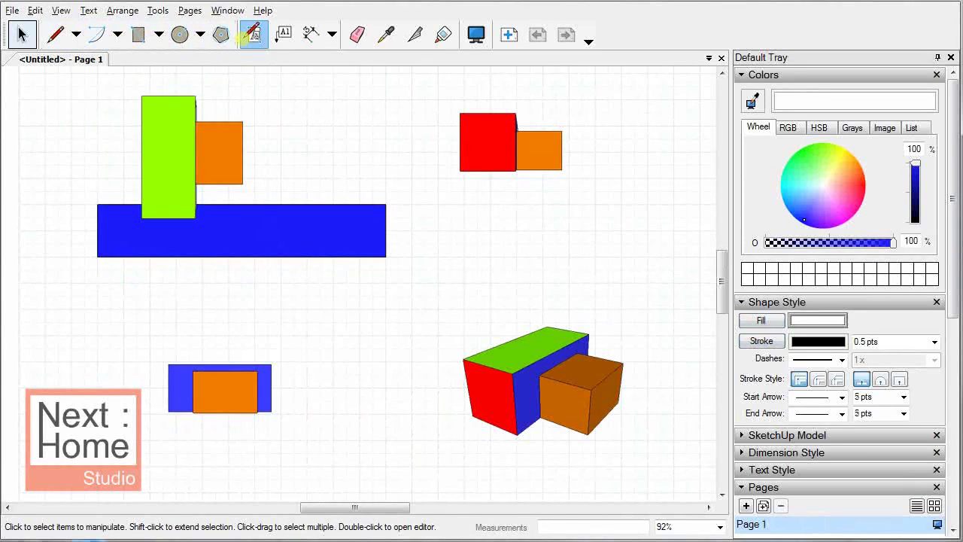
# Add a PLAN text label on the blue bar and move it to the bar's right end.
pyautogui.click(247, 39)
pyautogui.moveTo(254, 236); pyautogui.dragTo(286, 250)
pyautogui.write('PLA')
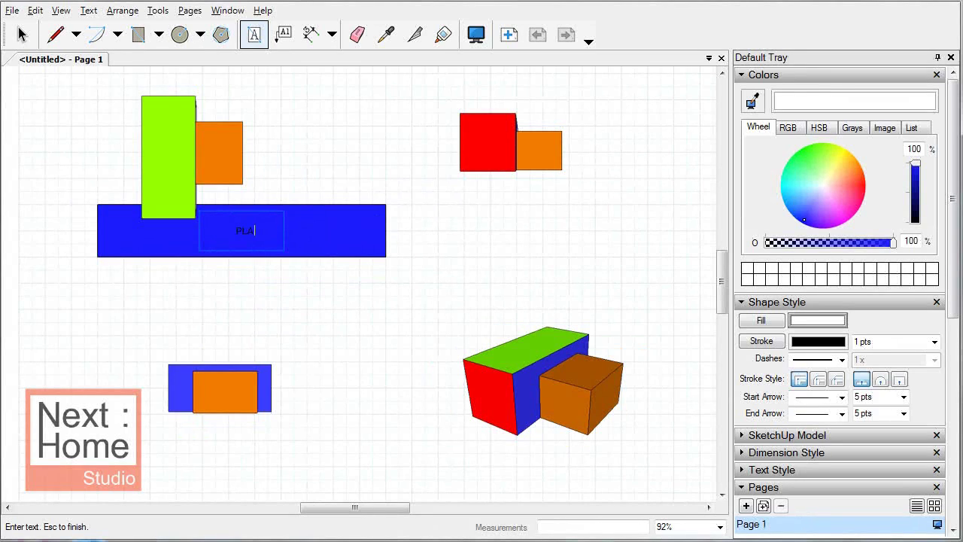
pyautogui.write('NT')
pyautogui.click(22, 33)
pyautogui.moveTo(248, 232); pyautogui.dragTo(357, 254)
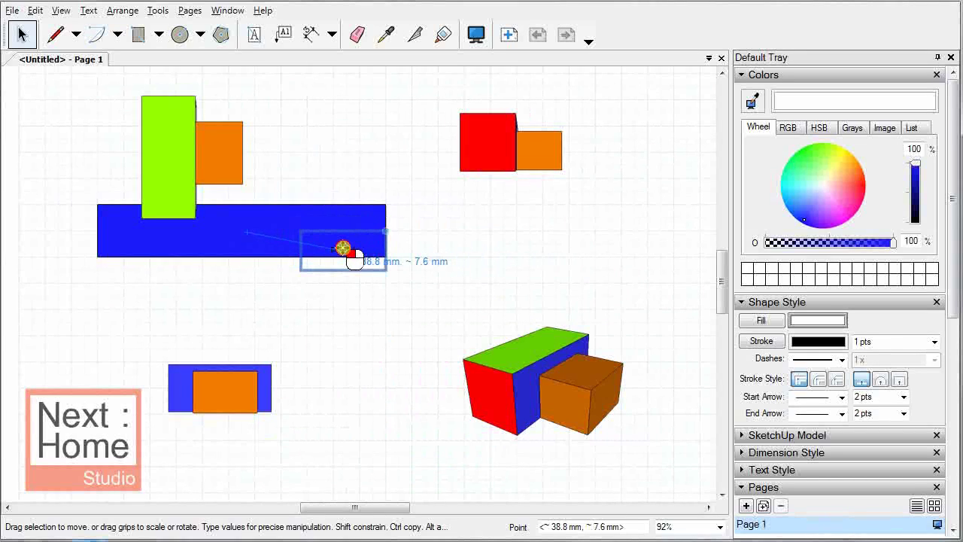
pyautogui.moveTo(357, 254); pyautogui.dragTo(357, 255)
pyautogui.write('PLAN')
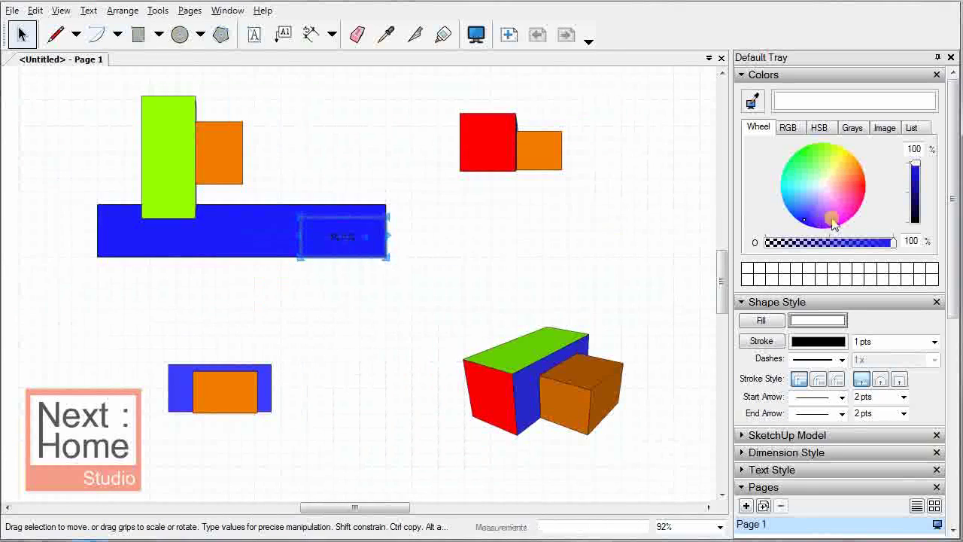
# Make the PLAN label's text colour white.
pyautogui.click(825, 183)
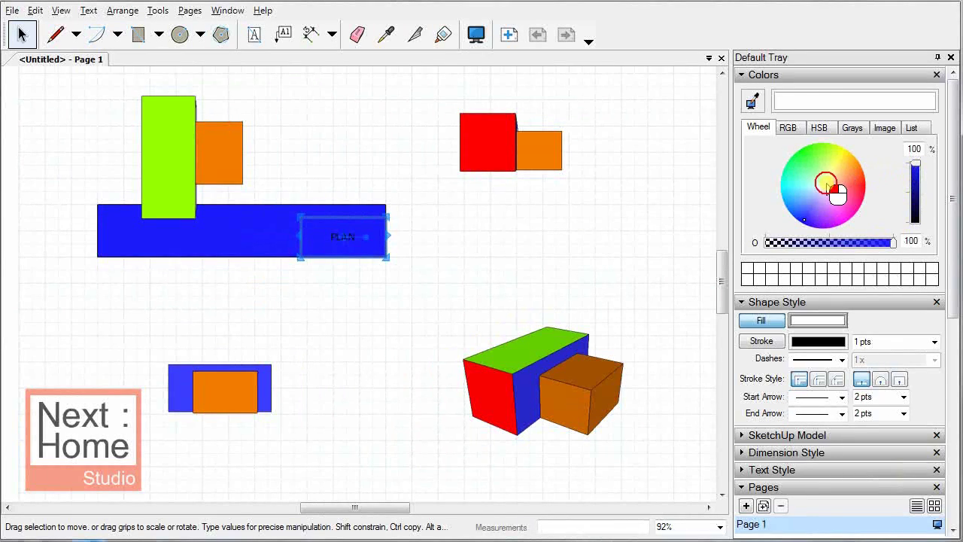
pyautogui.moveTo(834, 196); pyautogui.dragTo(824, 194)
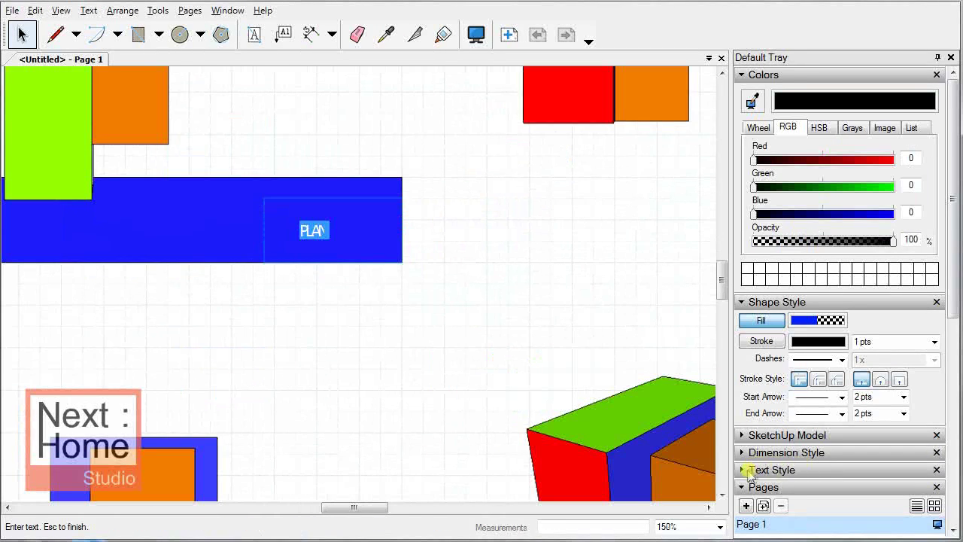
pyautogui.click(750, 470)
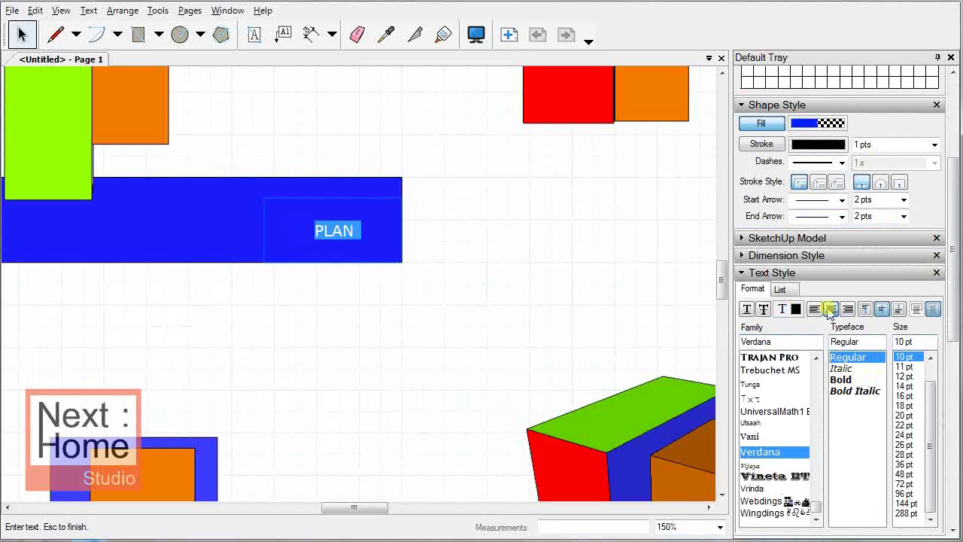
pyautogui.click(788, 312)
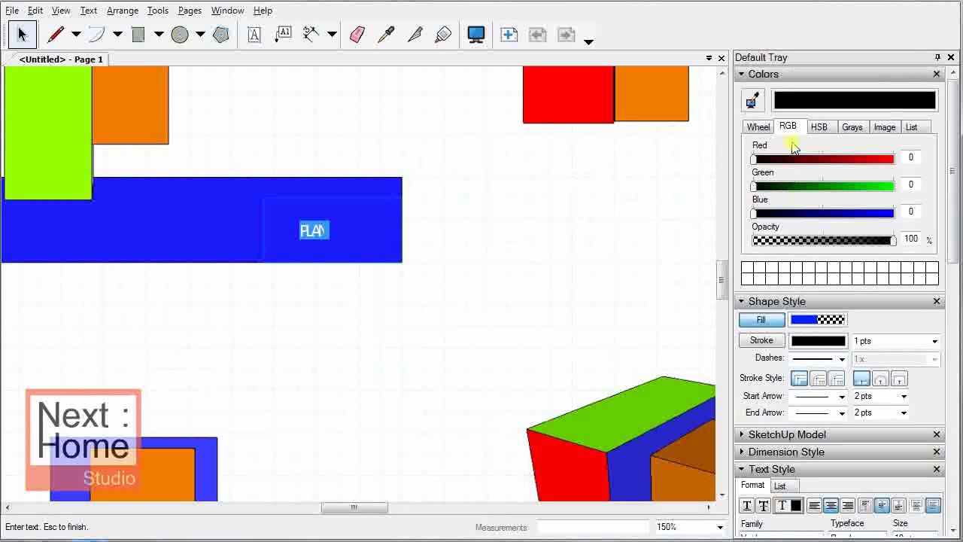
pyautogui.moveTo(755, 160); pyautogui.dragTo(894, 159)
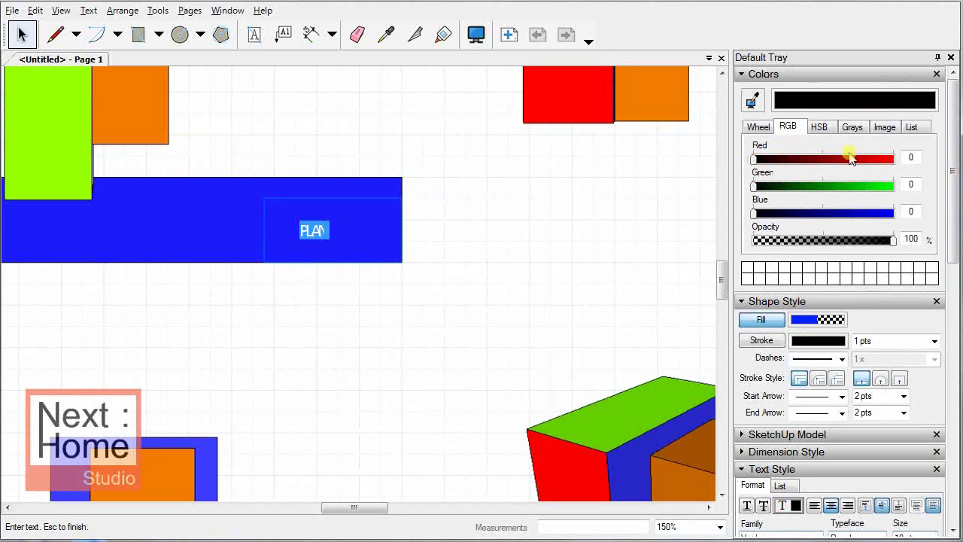
pyautogui.click(758, 126)
pyautogui.click(827, 188)
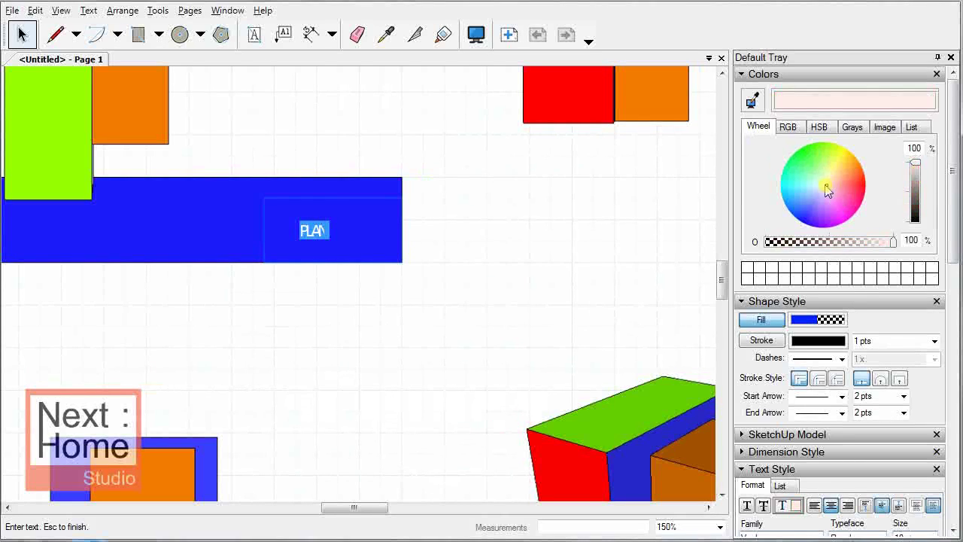
pyautogui.click(521, 234)
# Set the PLAN label to 22 pt.
pyautogui.click(347, 238)
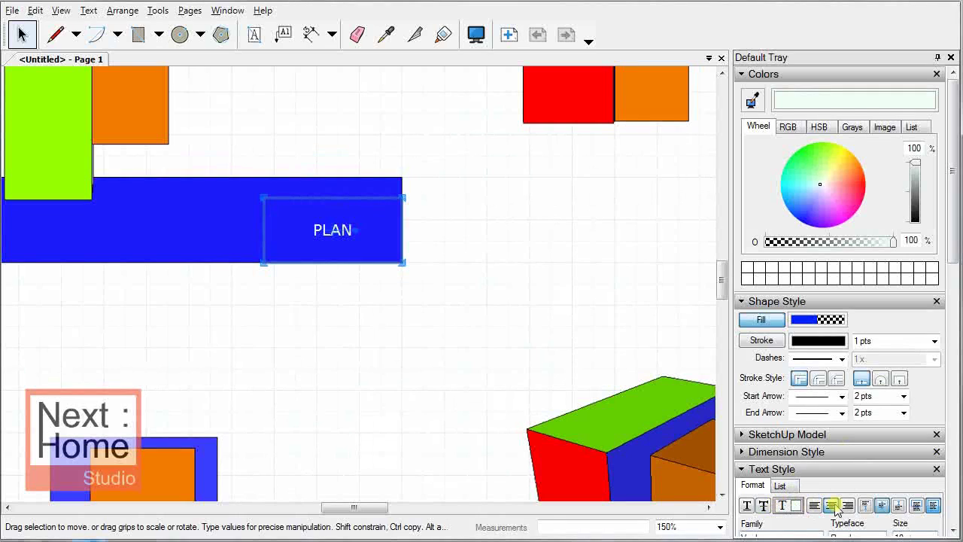
pyautogui.moveTo(950, 252); pyautogui.dragTo(953, 337)
pyautogui.click(907, 402)
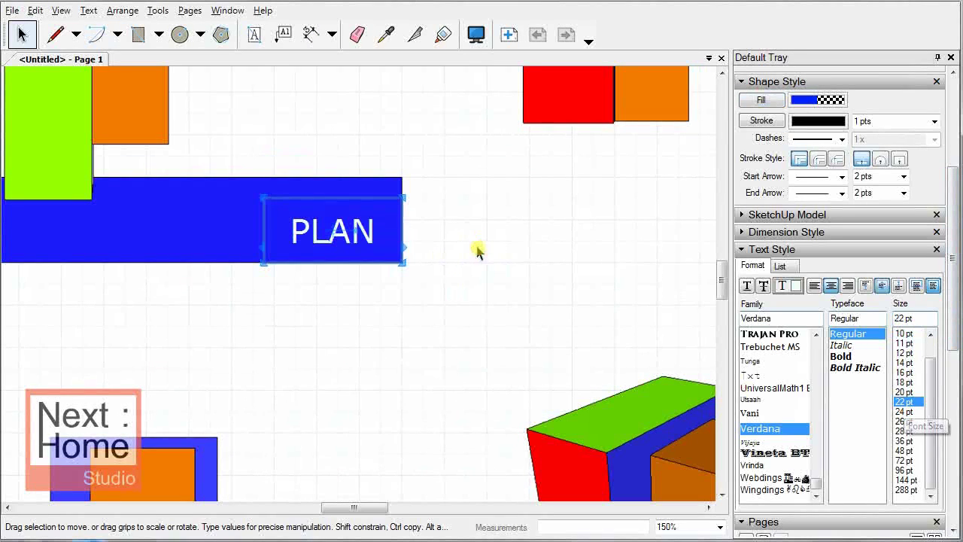
pyautogui.click(422, 319)
# Select the blue title bar together with its PLAN label.
pyautogui.scroll(-1, 413, 308)
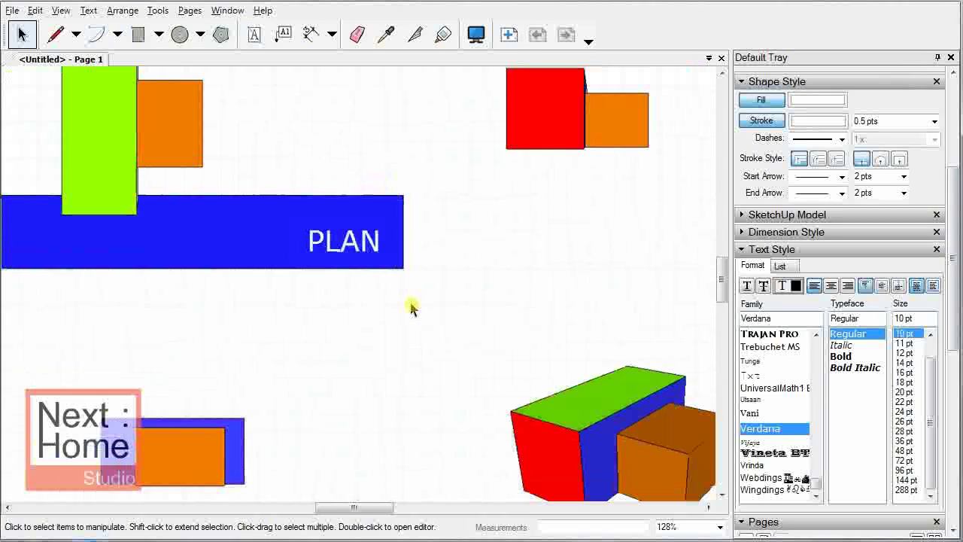
pyautogui.click(302, 230)
pyautogui.keyDown('shift'); pyautogui.click(333, 241); pyautogui.keyUp('shift')
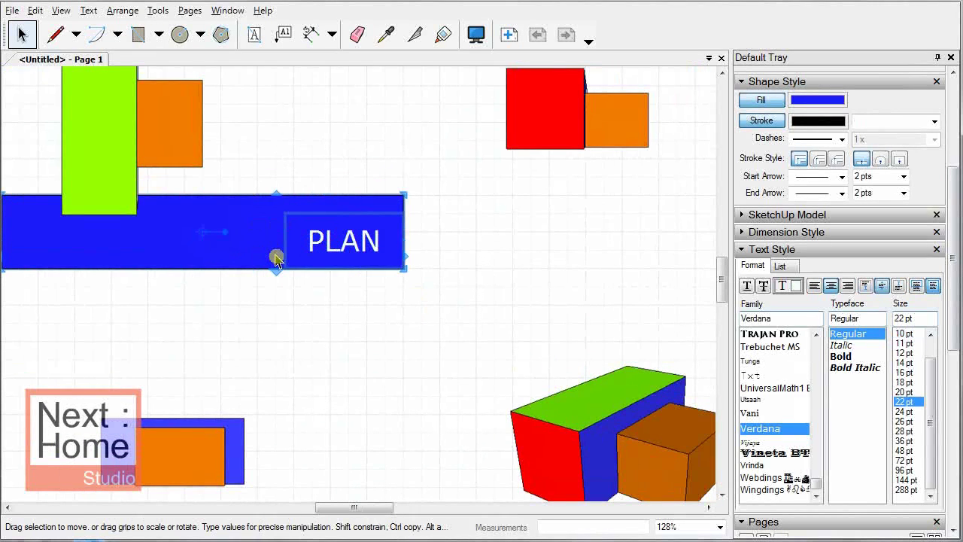
pyautogui.scroll(-1, 276, 258)
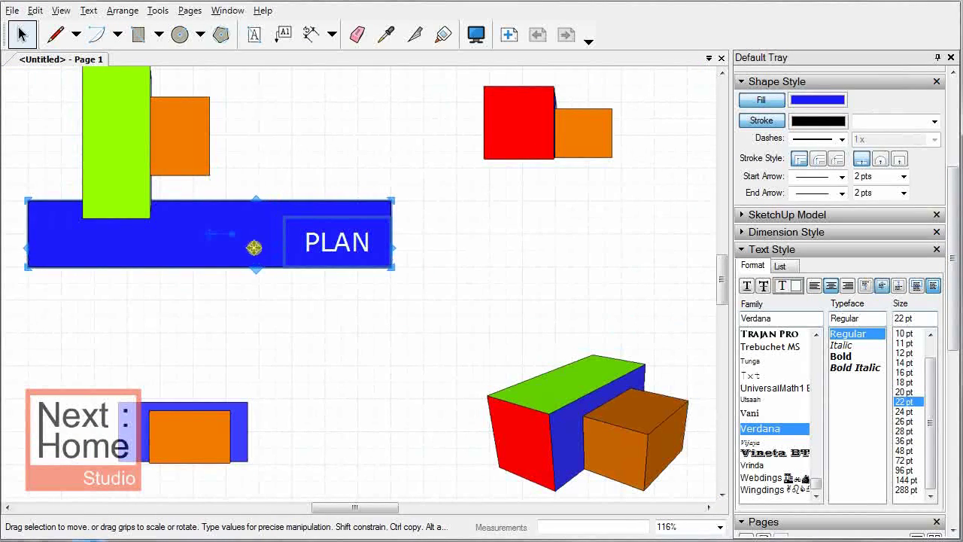
# Copy the PLAN bar and label to the right and send the copy behind the top-right viewport.
pyautogui.moveTo(254, 248)
pyautogui.mouseDown()
pyautogui.moveTo(245, 255)
pyautogui.moveTo(631, 226)
pyautogui.moveTo(625, 189)
pyautogui.mouseUp()
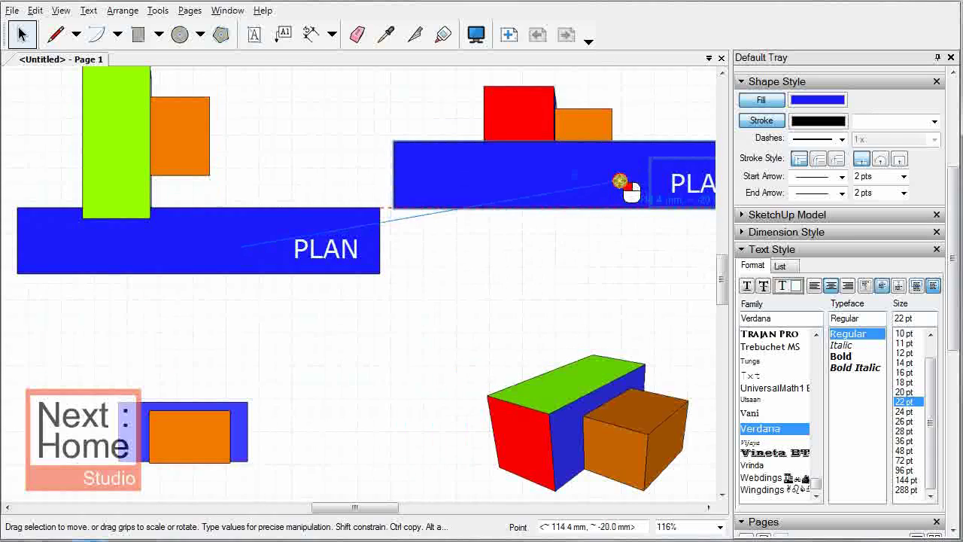
pyautogui.rightClick(583, 178)
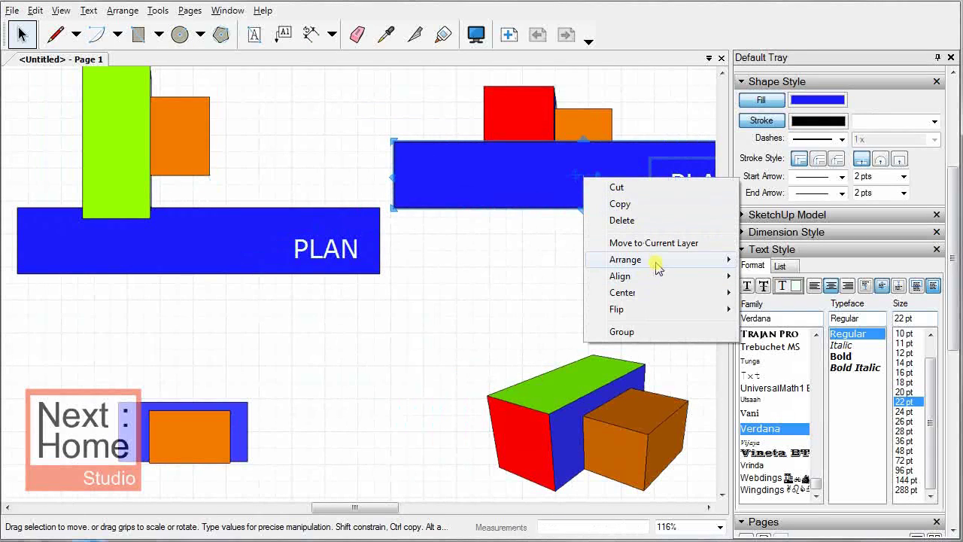
pyautogui.moveTo(625, 260)
pyautogui.click(774, 307)
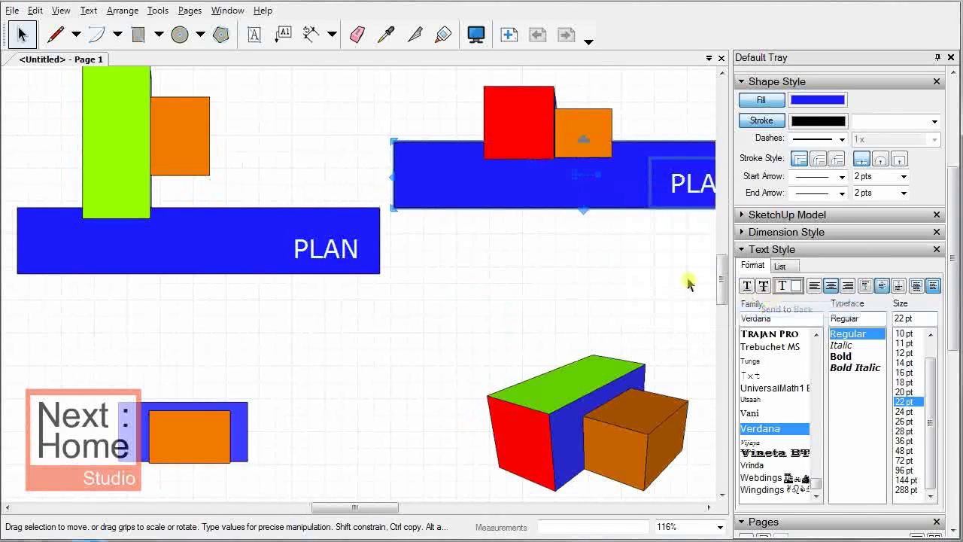
# Move the copied bar level with the original and clear the selection.
pyautogui.moveTo(561, 210); pyautogui.dragTo(557, 276)
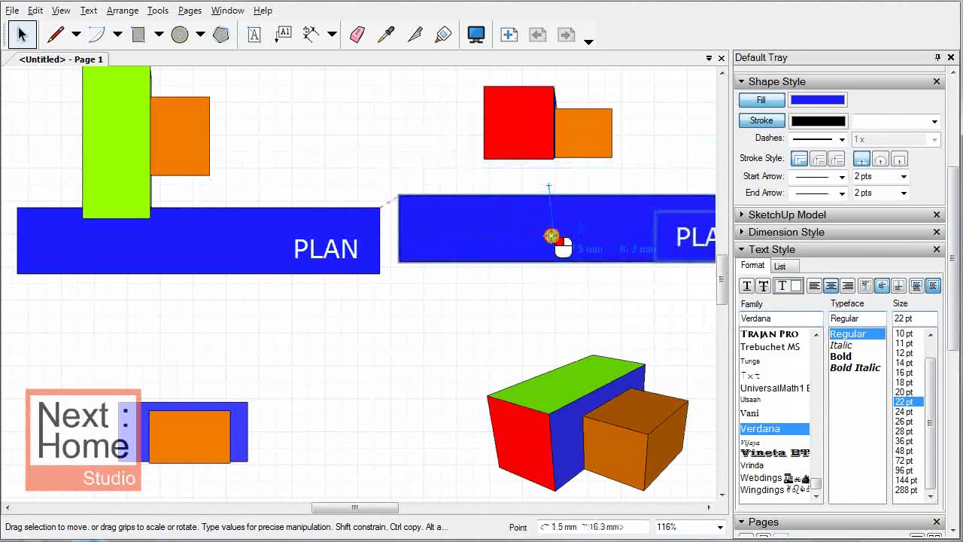
pyautogui.scroll(-1, 527, 254)
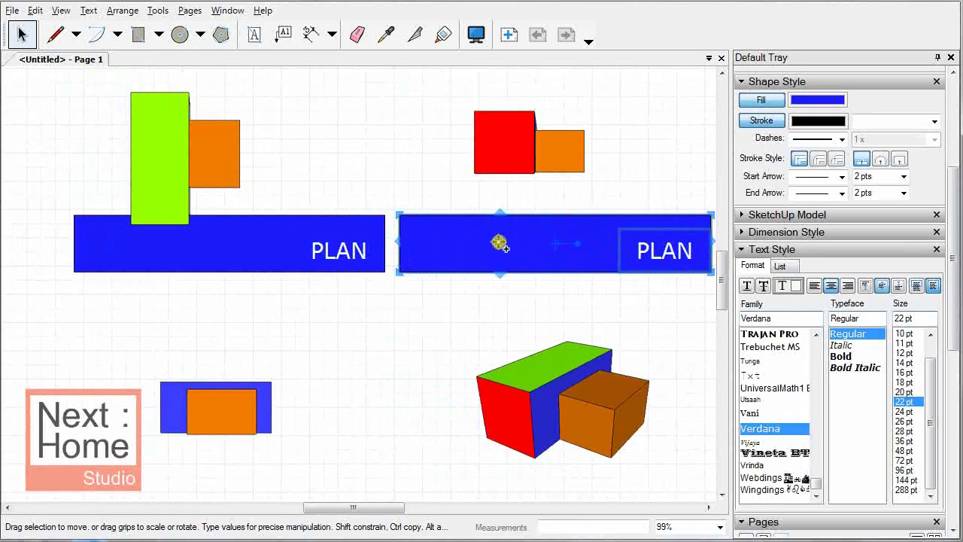
pyautogui.scroll(-1, 572, 249)
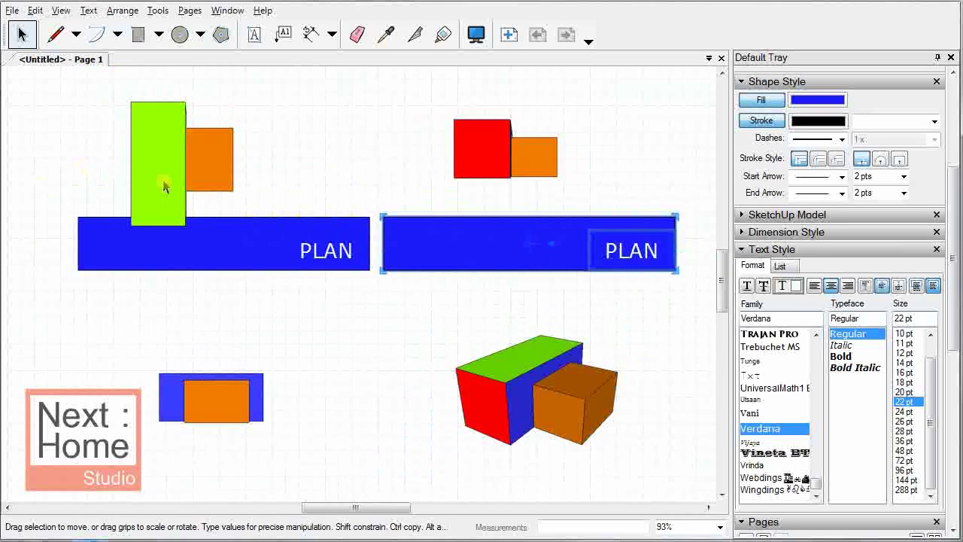
pyautogui.click(639, 297)
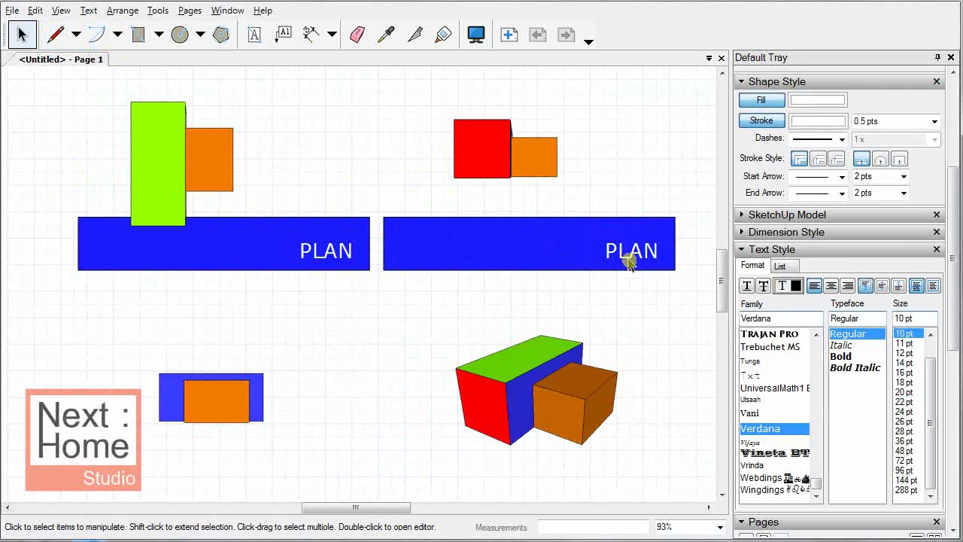
pyautogui.doubleClick(630, 259)
pyautogui.click(646, 309)
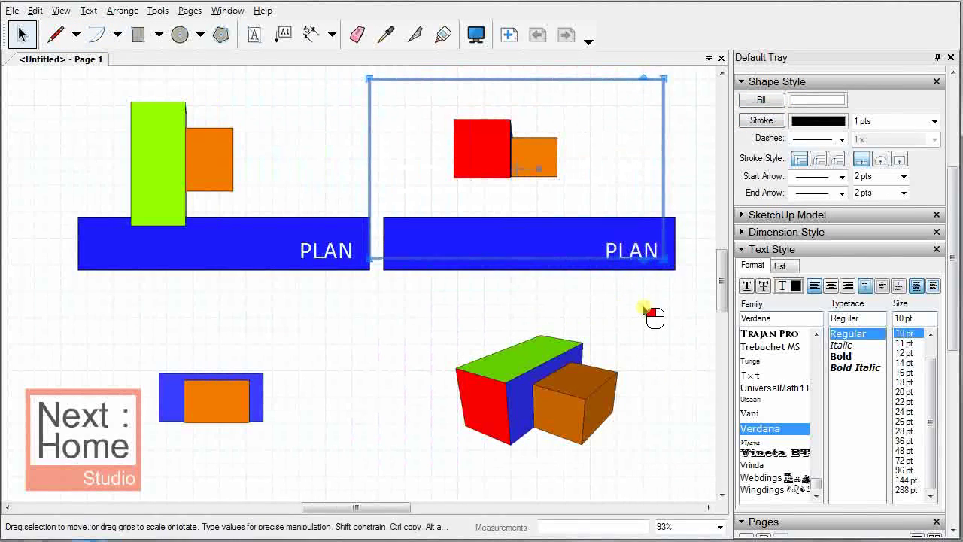
pyautogui.click(651, 315)
pyautogui.click(636, 255)
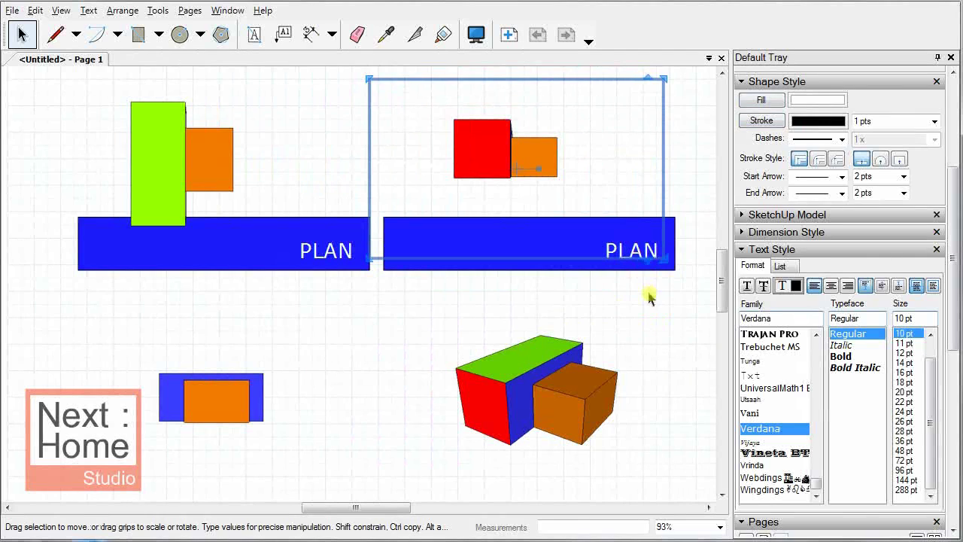
pyautogui.scroll(2, 640, 260)
pyautogui.scroll(1, 648, 255)
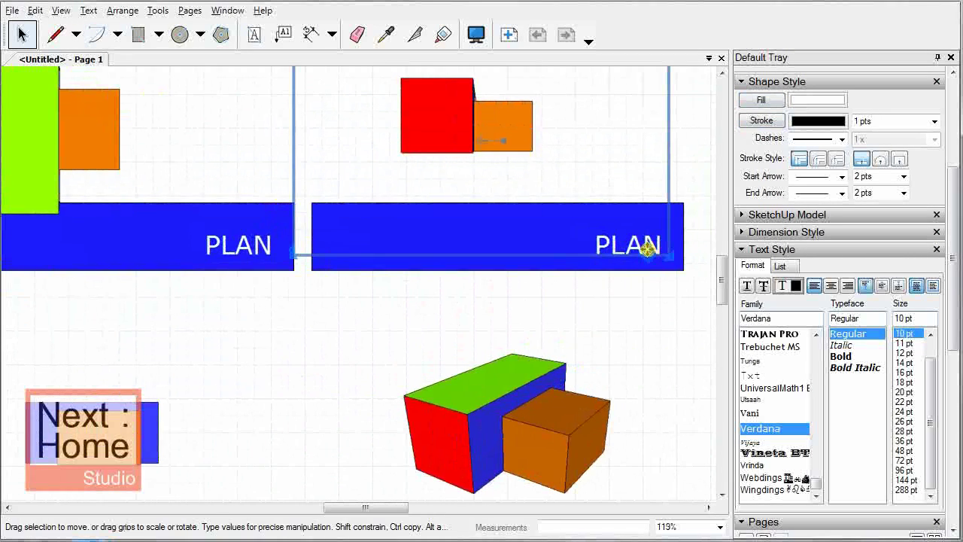
pyautogui.click(637, 301)
pyautogui.scroll(2, 660, 263)
pyautogui.scroll(4, 661, 263)
# Retype the right bar's label as ELEVATION and widen its text box to one line.
pyautogui.click(630, 243)
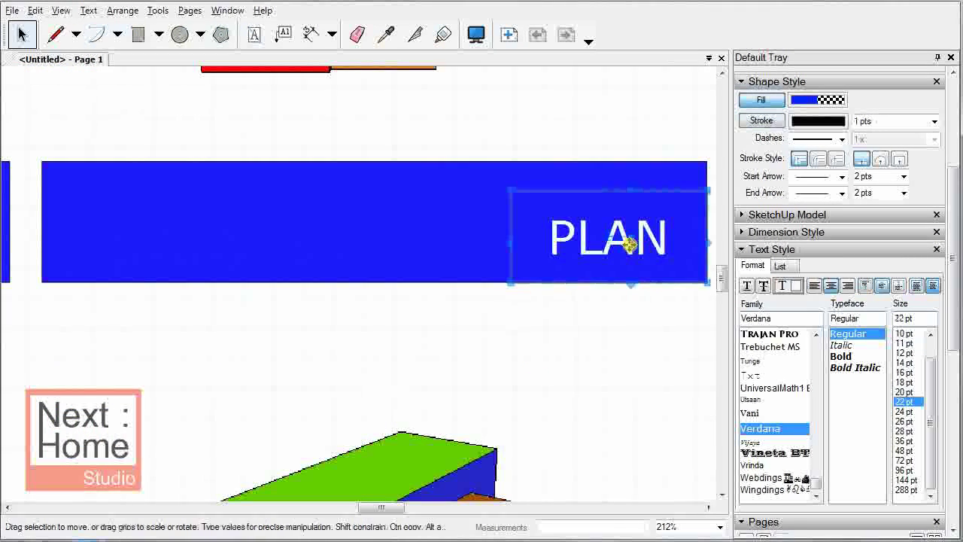
pyautogui.doubleClick(627, 247)
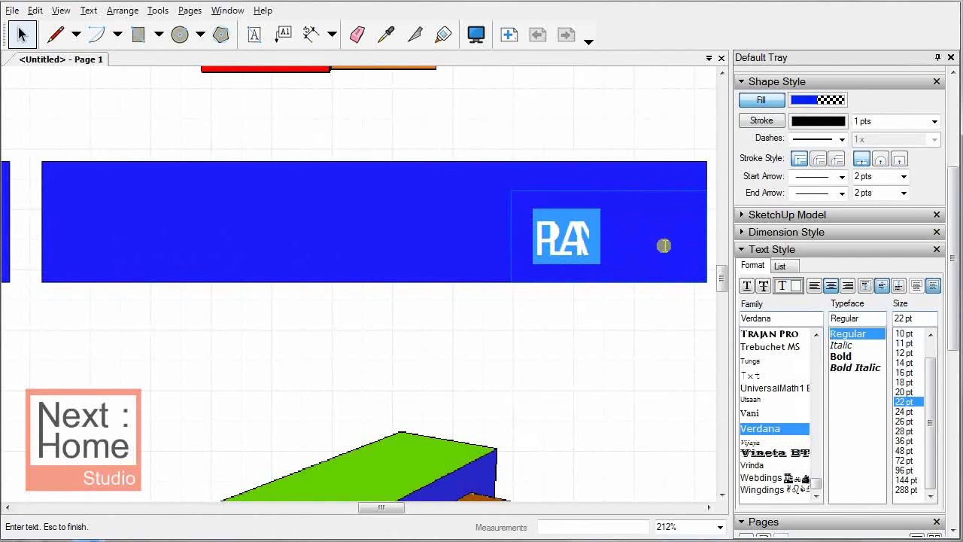
pyautogui.write('EL')
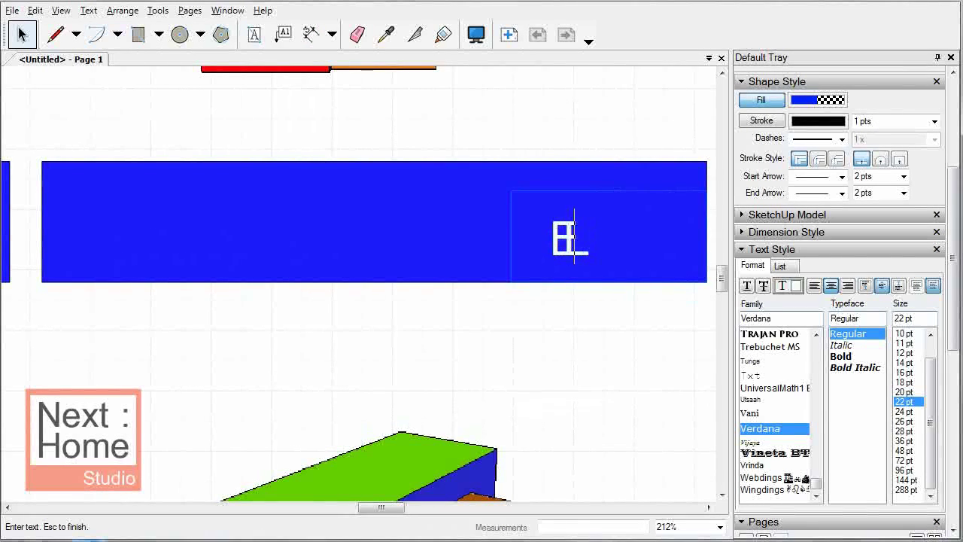
pyautogui.write('EVAT')
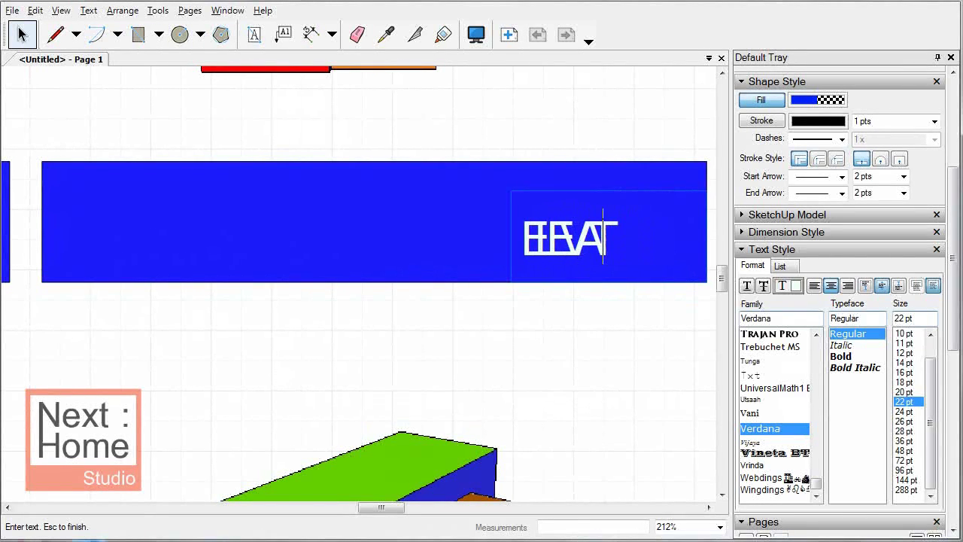
pyautogui.write('ION')
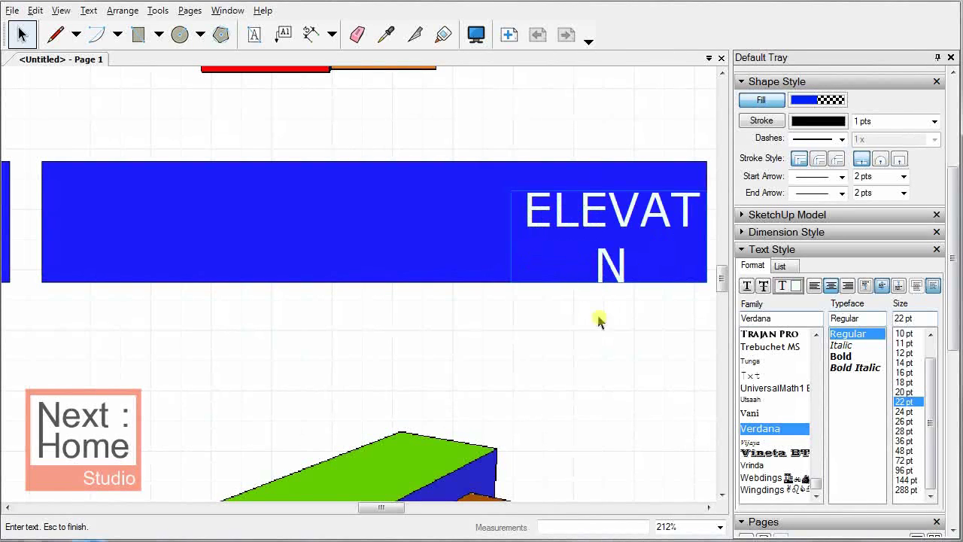
pyautogui.press('Escape')
pyautogui.click(506, 237)
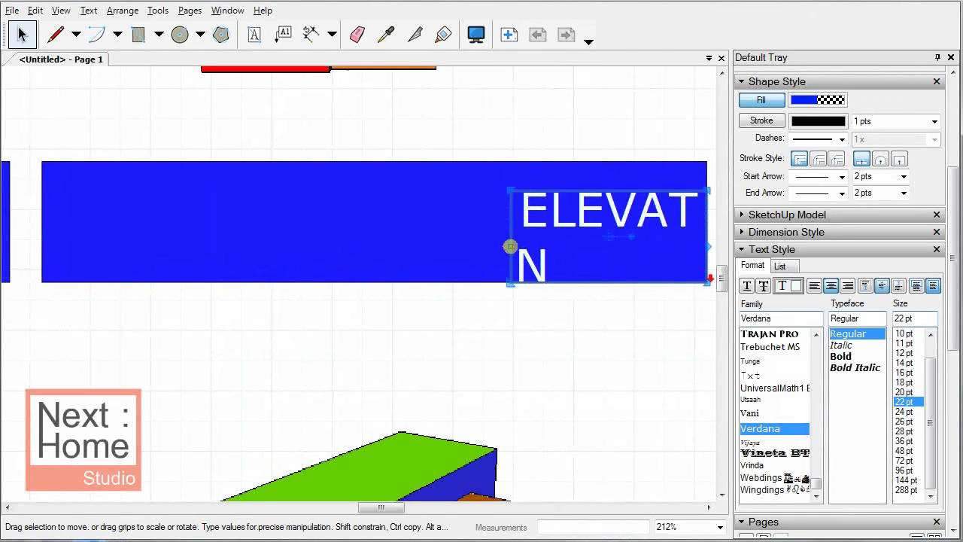
pyautogui.moveTo(508, 247)
pyautogui.mouseDown()
pyautogui.moveTo(368, 246)
pyautogui.moveTo(382, 246)
pyautogui.mouseUp()
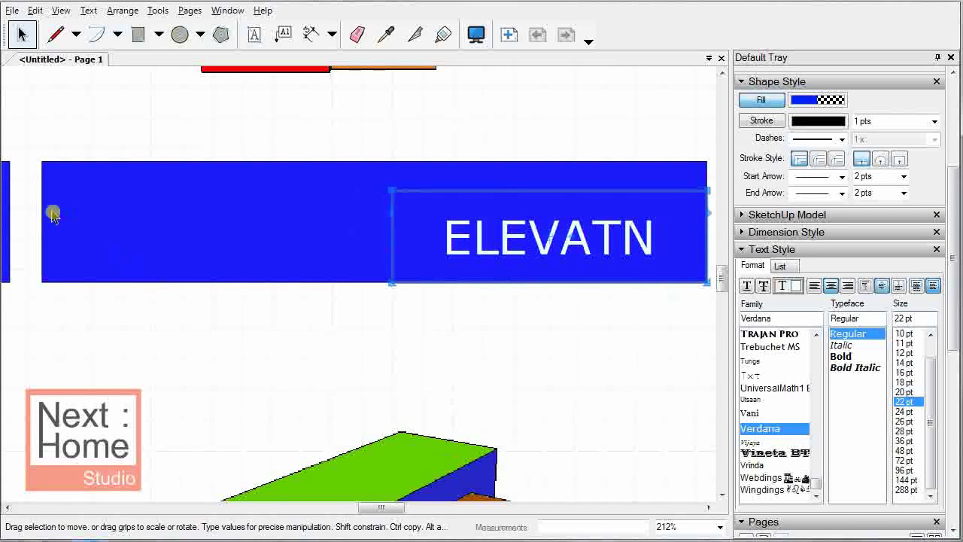
# Reopen the title text and delete the misplaced letters around the insertion point.
pyautogui.doubleClick(614, 241)
pyautogui.click(520, 241)
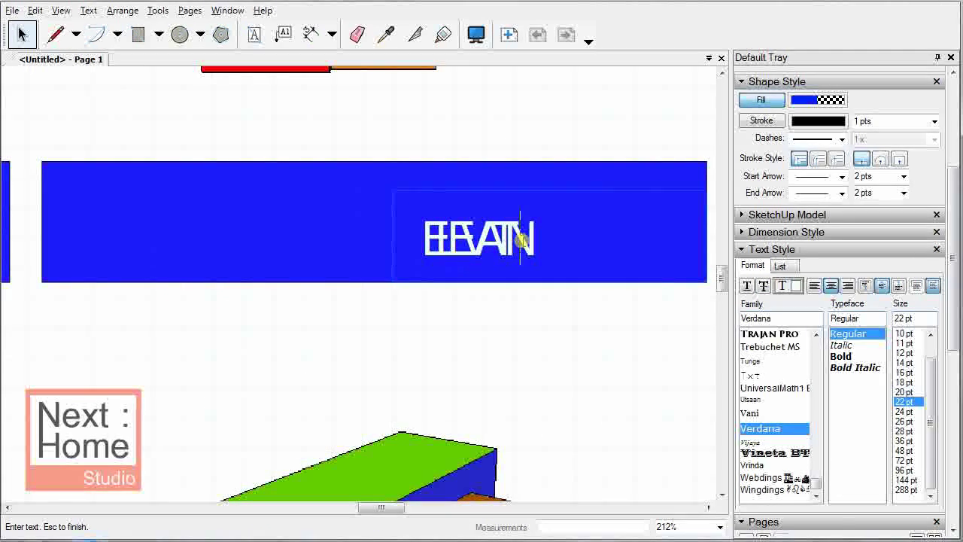
pyautogui.write('IO')
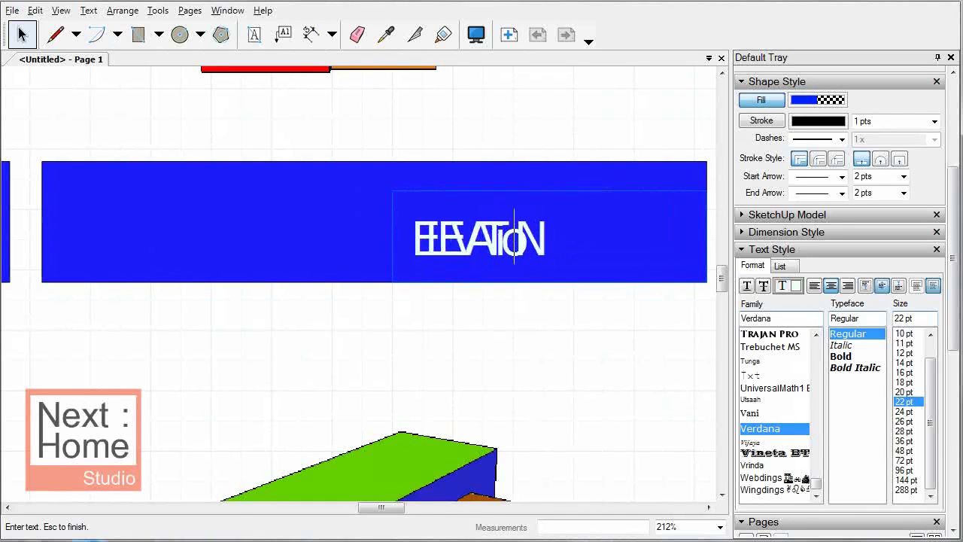
pyautogui.press('BackSpace')
pyautogui.press('BackSpace')
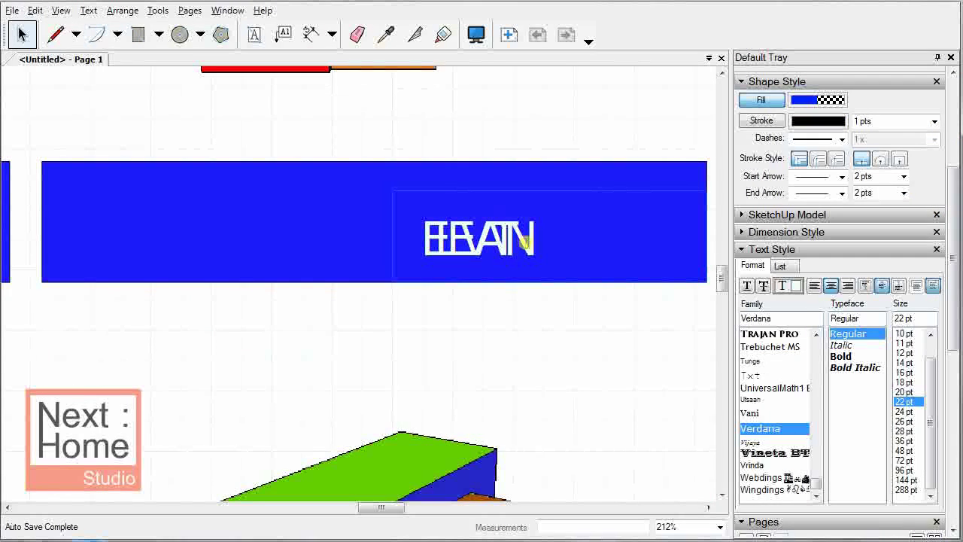
pyautogui.click(533, 350)
pyautogui.click(619, 235)
pyautogui.doubleClick(619, 236)
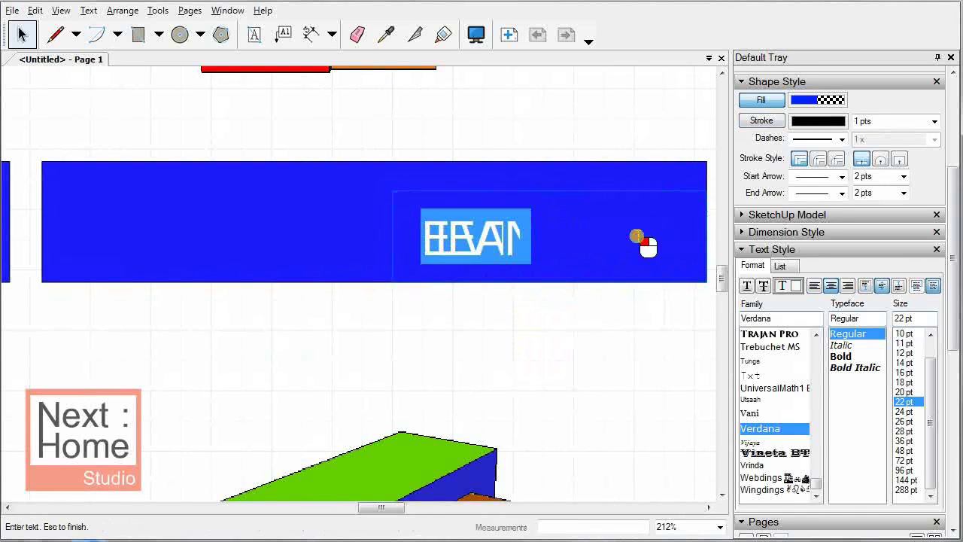
pyautogui.click(629, 239)
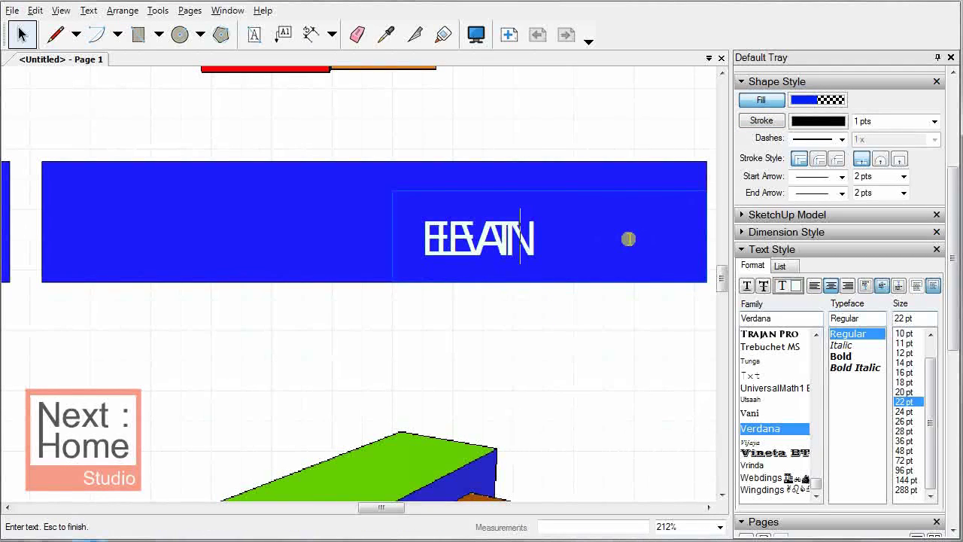
pyautogui.press('BackSpace')
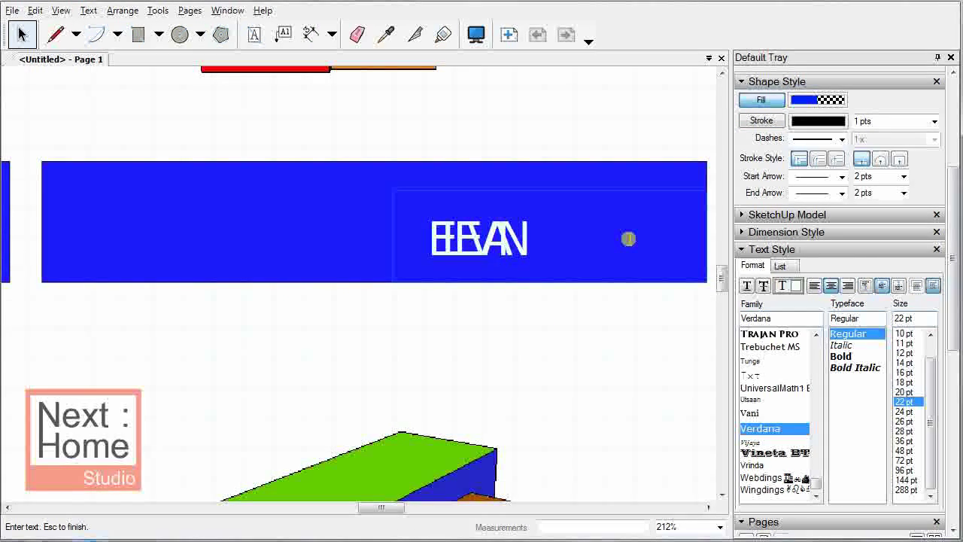
pyautogui.press('Delete')
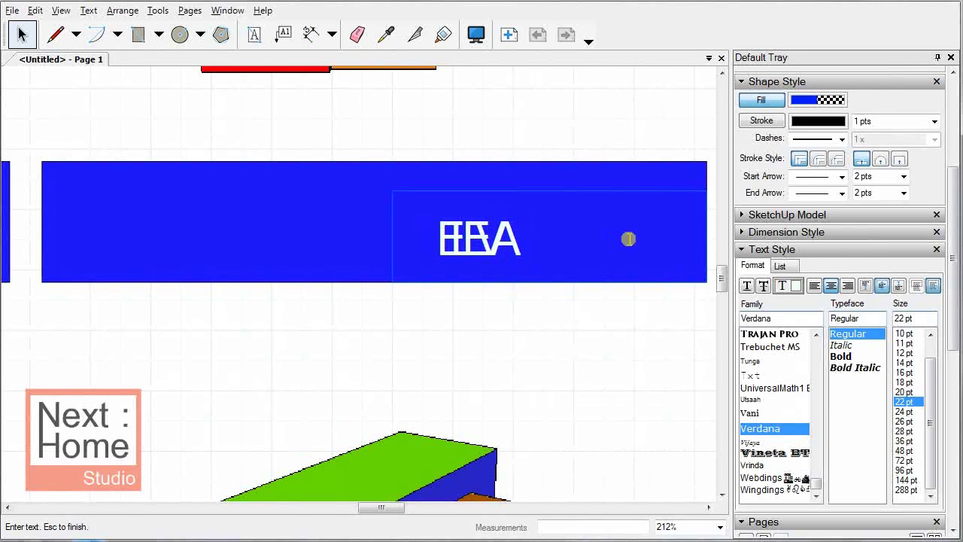
# Retype the end of the word so the title reads 'Elevation'.
pyautogui.write('T')
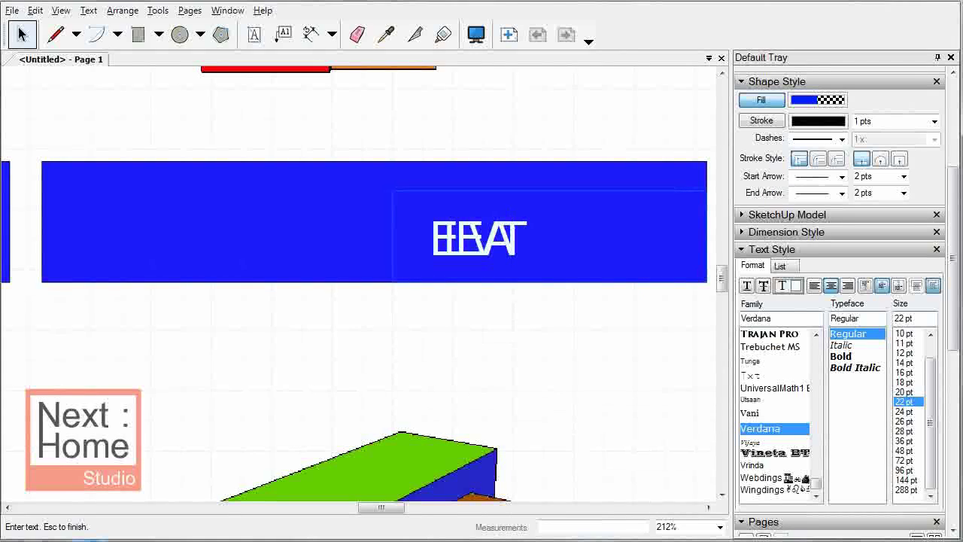
pyautogui.write('IN')
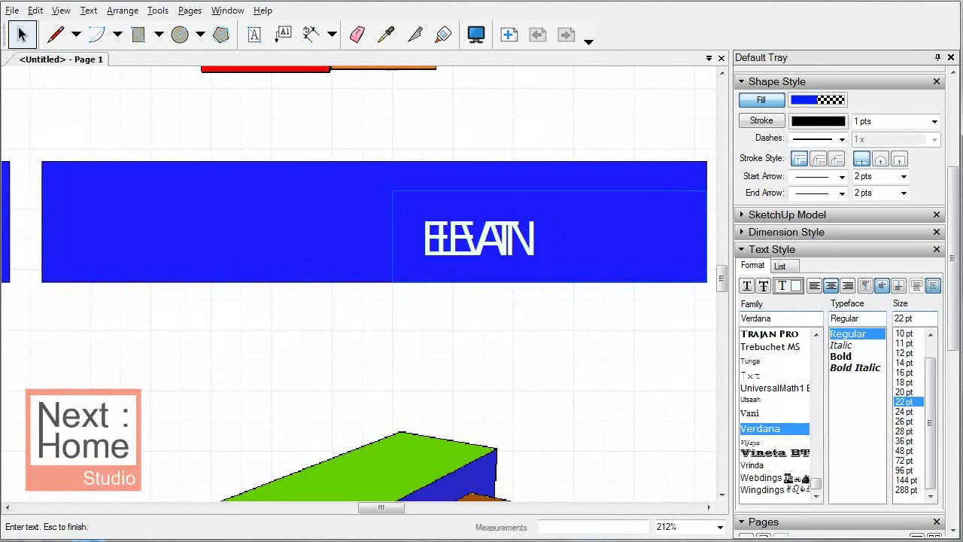
pyautogui.press('BackSpace')
pyautogui.press('BackSpace')
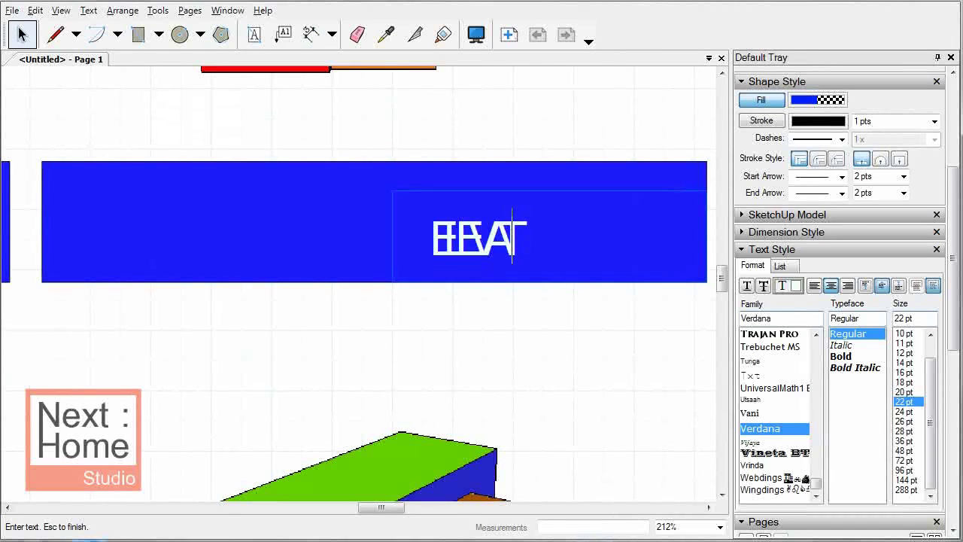
pyautogui.press('BackSpace')
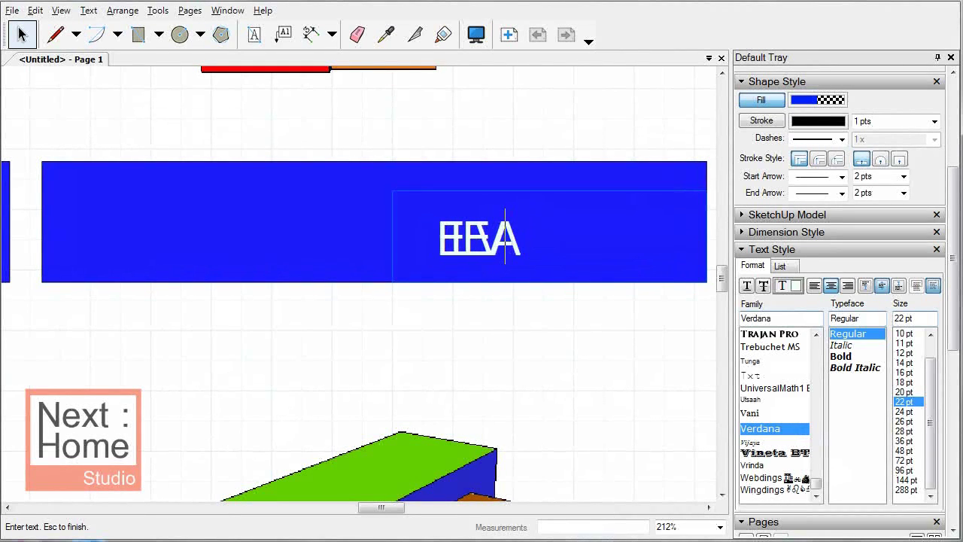
pyautogui.press('BackSpace')
pyautogui.press('BackSpace')
pyautogui.press('BackSpace')
pyautogui.press('BackSpace')
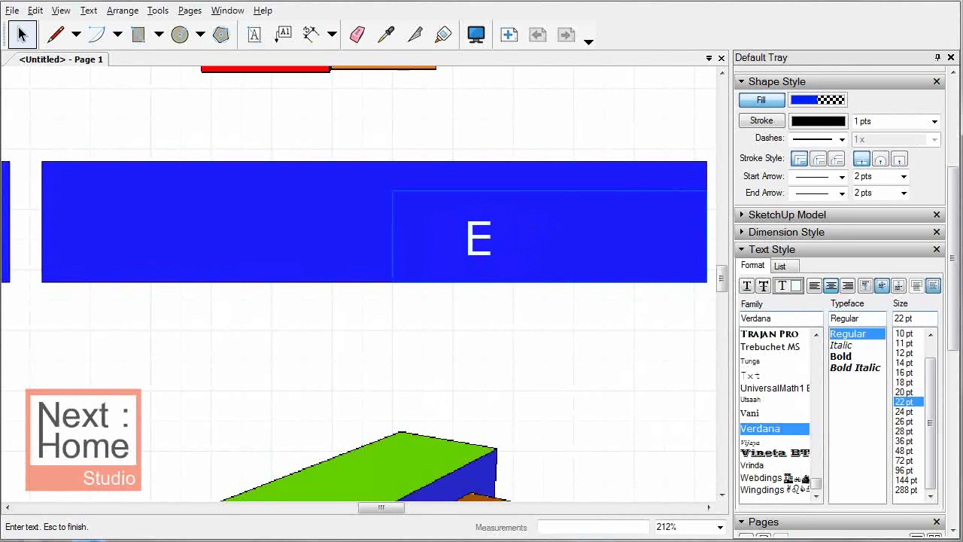
pyautogui.write('levat')
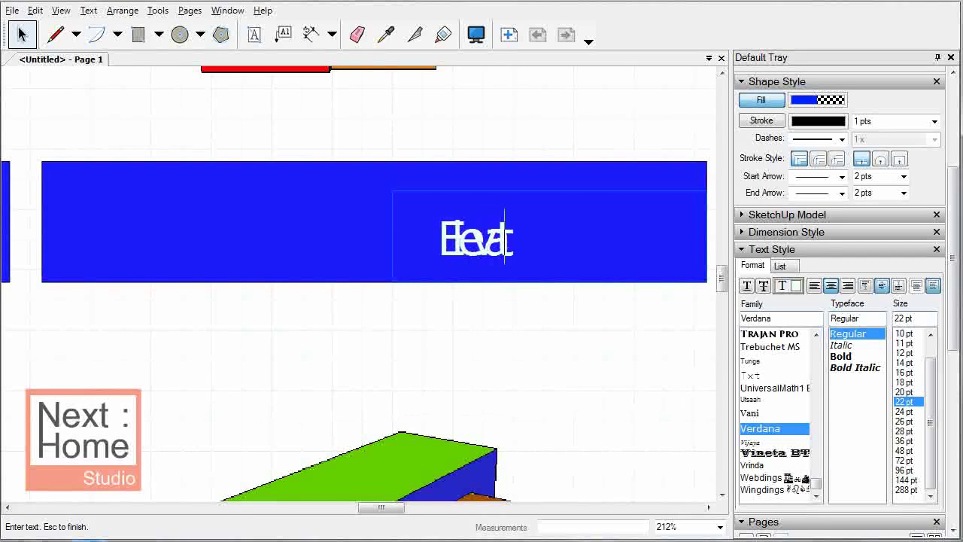
pyautogui.write('ip')
pyautogui.press('BackSpace')
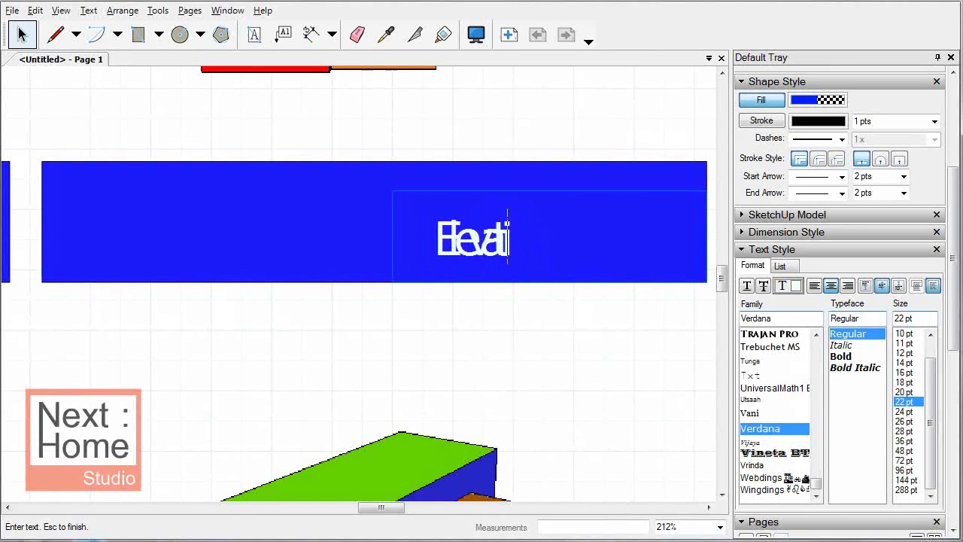
pyautogui.write('on')
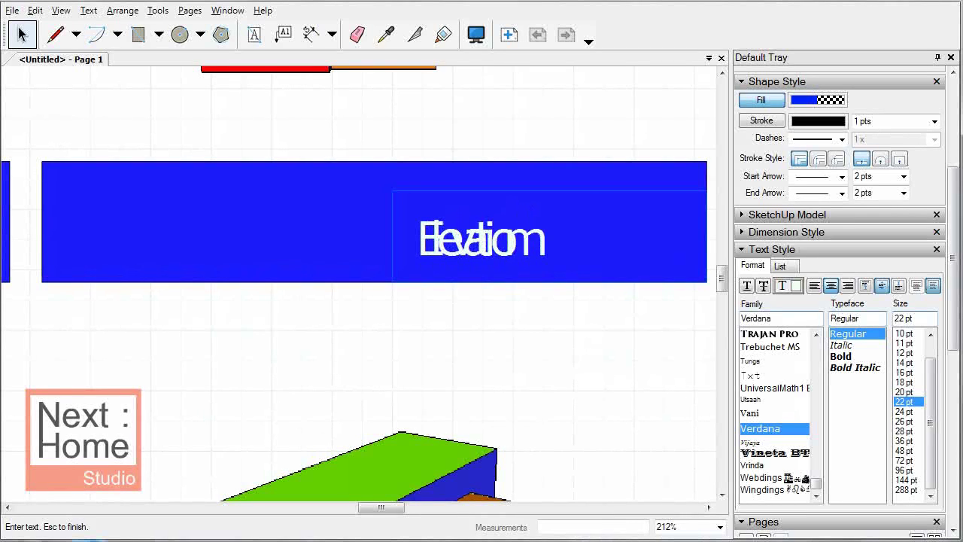
pyautogui.press('BackSpace')
pyautogui.write('n')
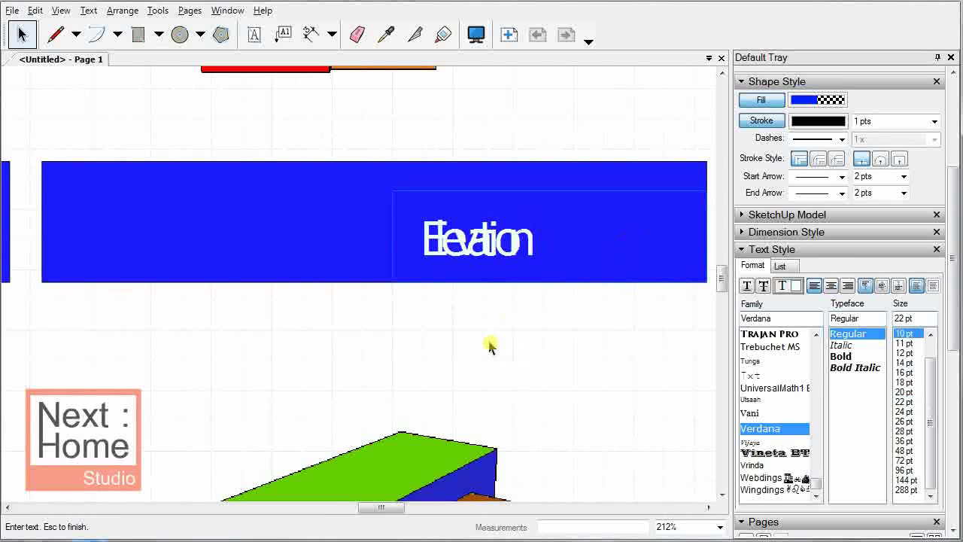
pyautogui.click(488, 345)
# Draw a tall rectangle in the right column, from above the Elevation bar to below the 3D view.
pyautogui.scroll(-2, 547, 275)
pyautogui.scroll(-2, 394, 251)
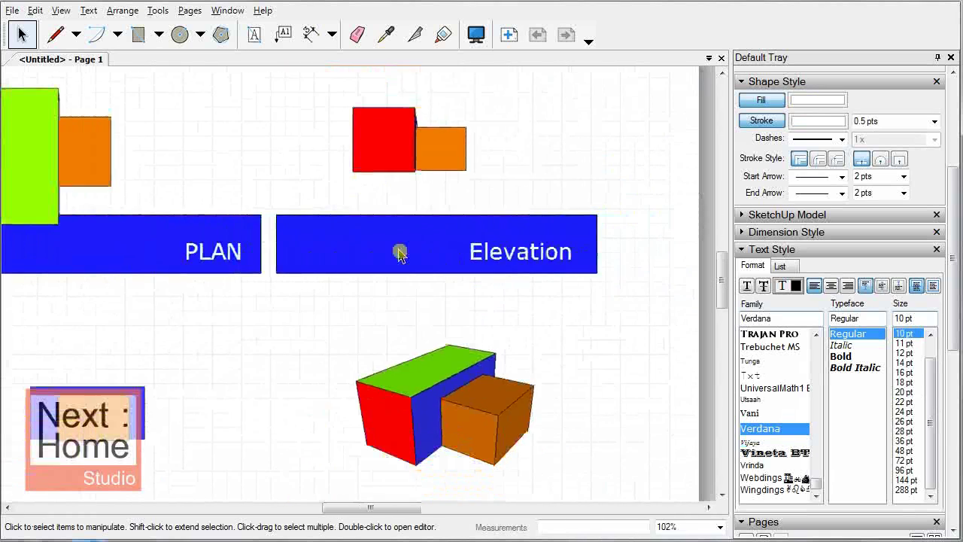
pyautogui.scroll(-2, 452, 189)
pyautogui.scroll(-2, 313, 101)
pyautogui.scroll(1, 313, 100)
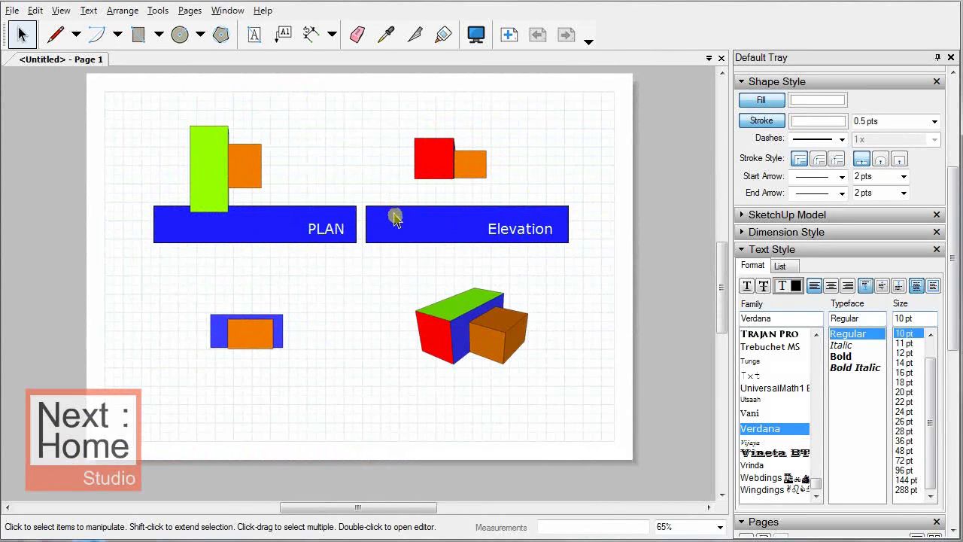
pyautogui.click(138, 34)
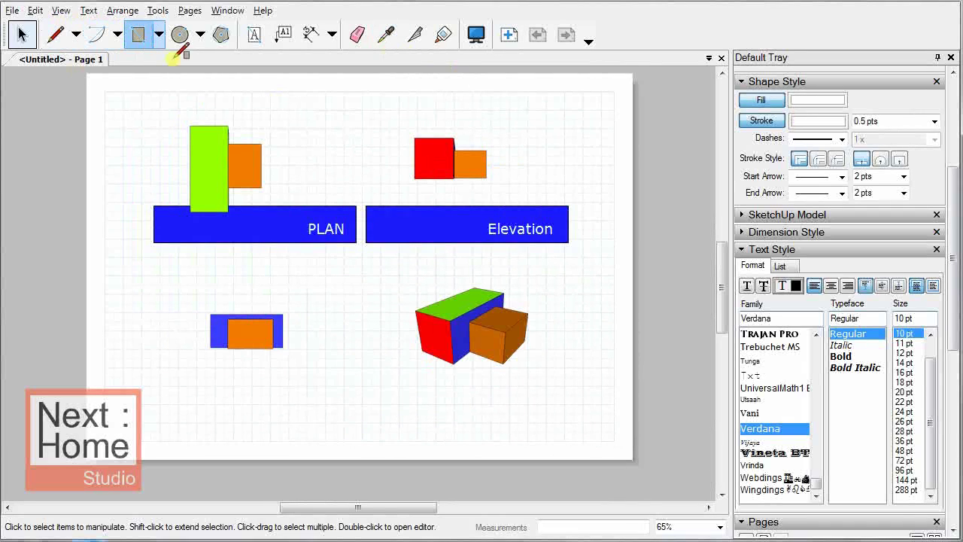
pyautogui.click(454, 89)
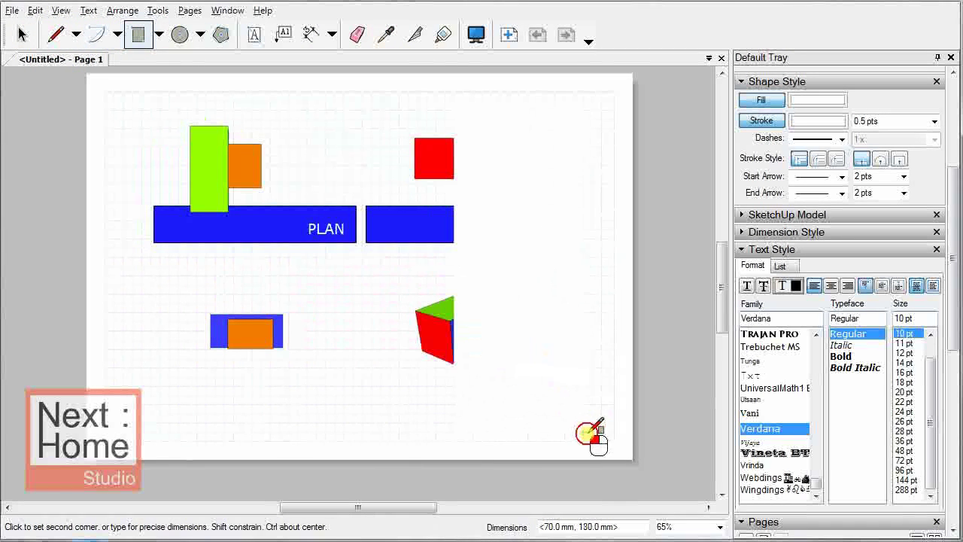
pyautogui.click(570, 402)
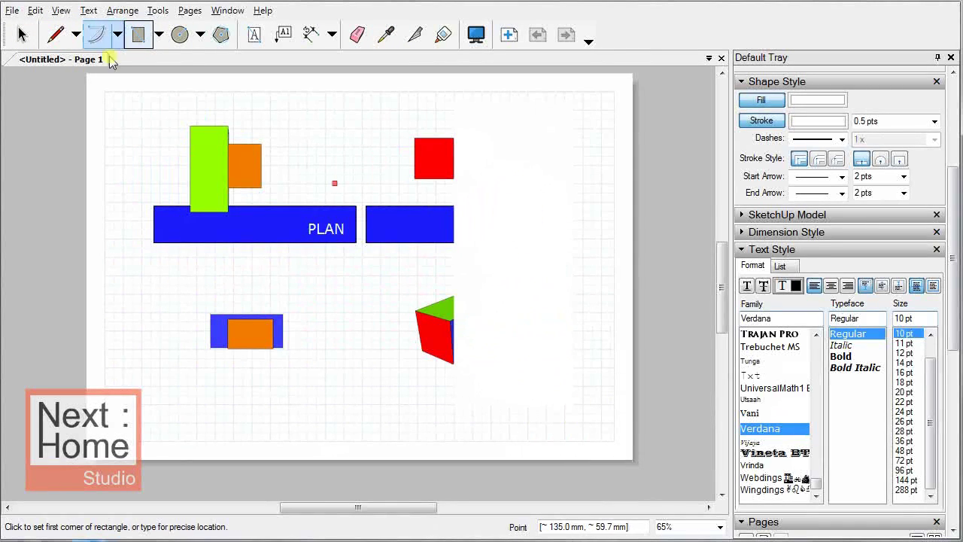
# Send the tall rectangle behind all other objects.
pyautogui.click(21, 34)
pyautogui.click(505, 191)
pyautogui.rightClick(505, 192)
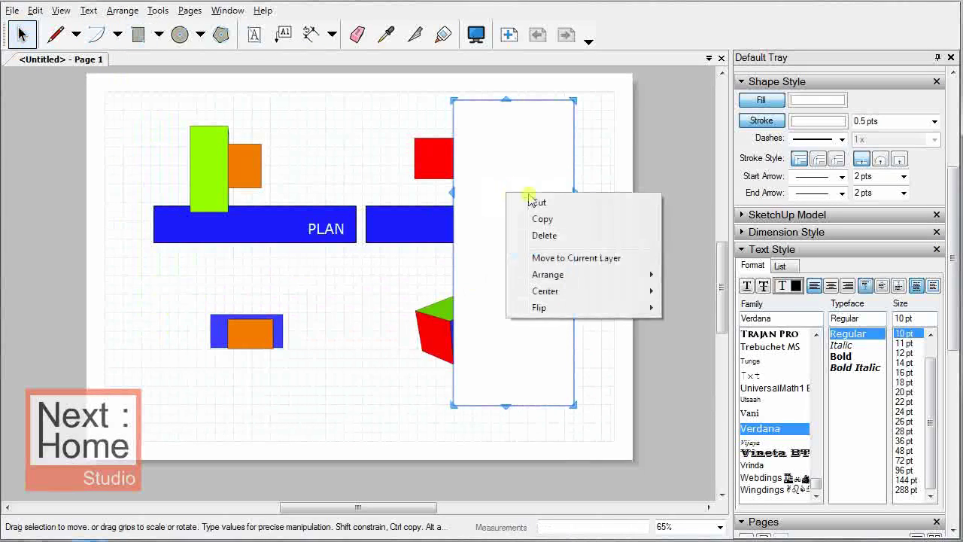
pyautogui.moveTo(548, 275)
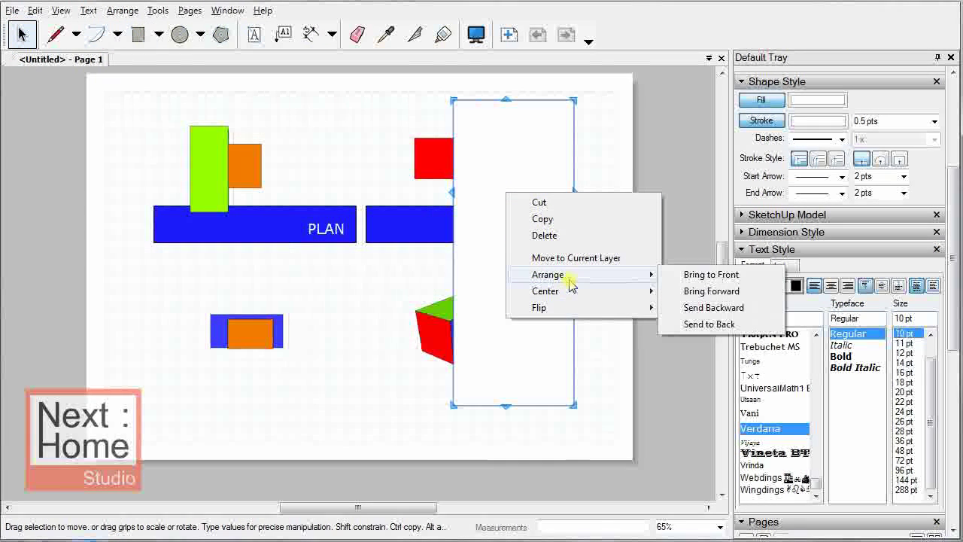
pyautogui.click(670, 324)
pyautogui.click(394, 292)
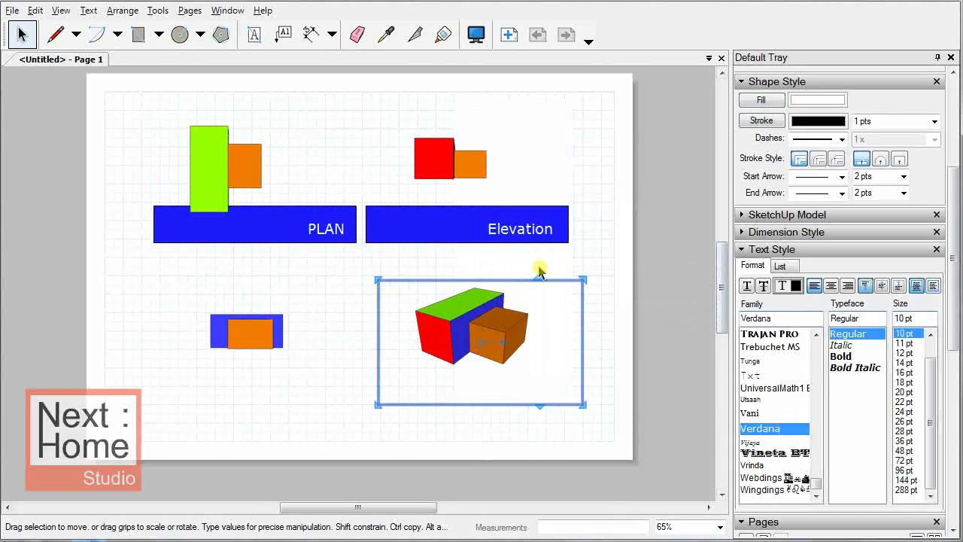
pyautogui.click(539, 269)
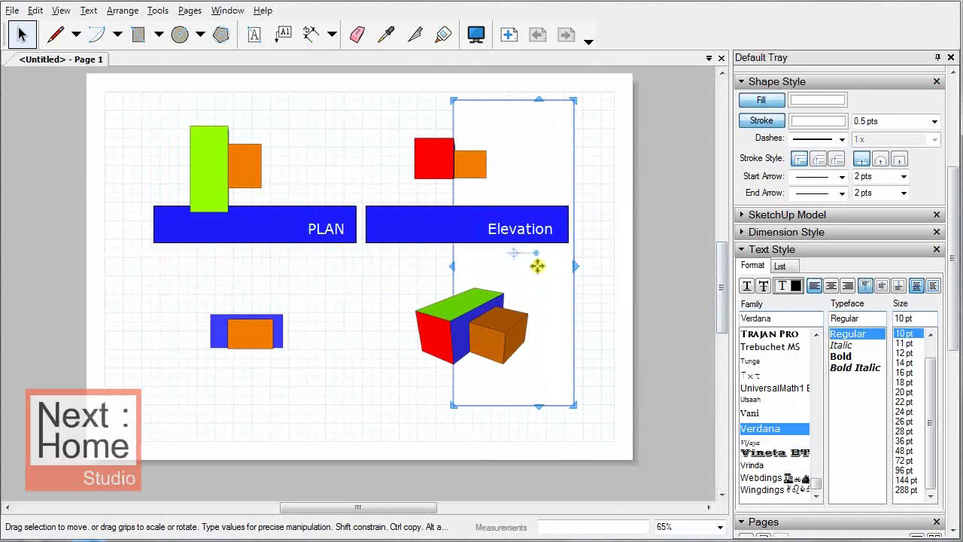
# Fill the tall backing rectangle with cyan.
pyautogui.click(798, 104)
pyautogui.click(800, 187)
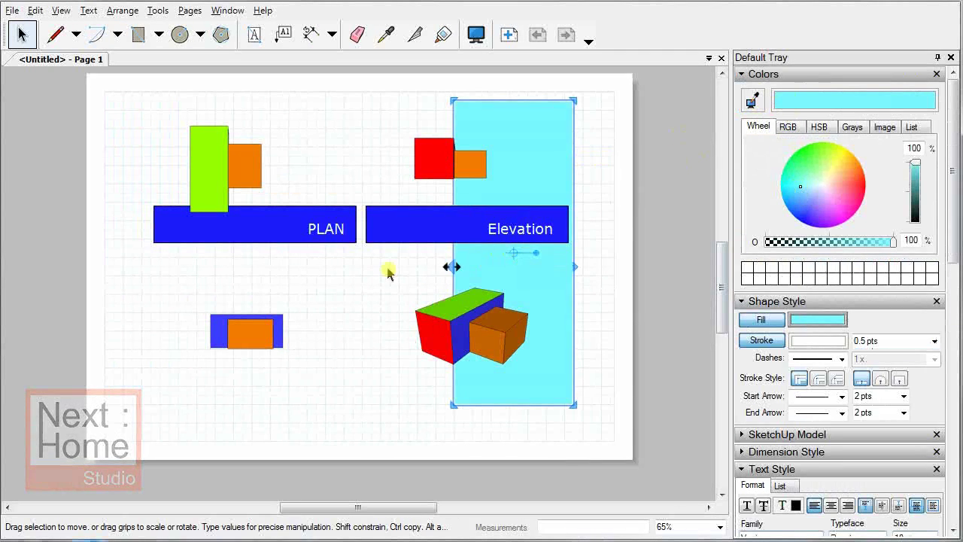
pyautogui.click(394, 260)
pyautogui.click(381, 281)
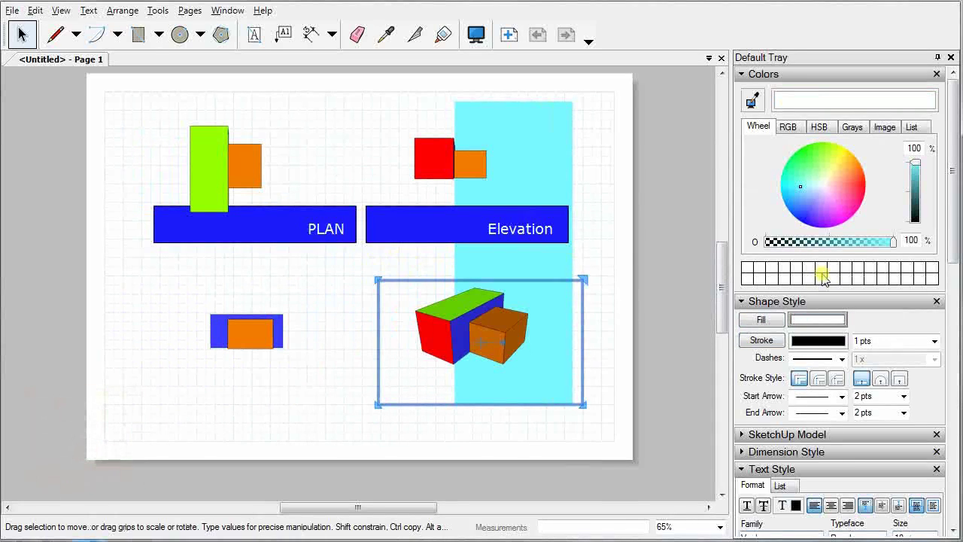
pyautogui.click(610, 247)
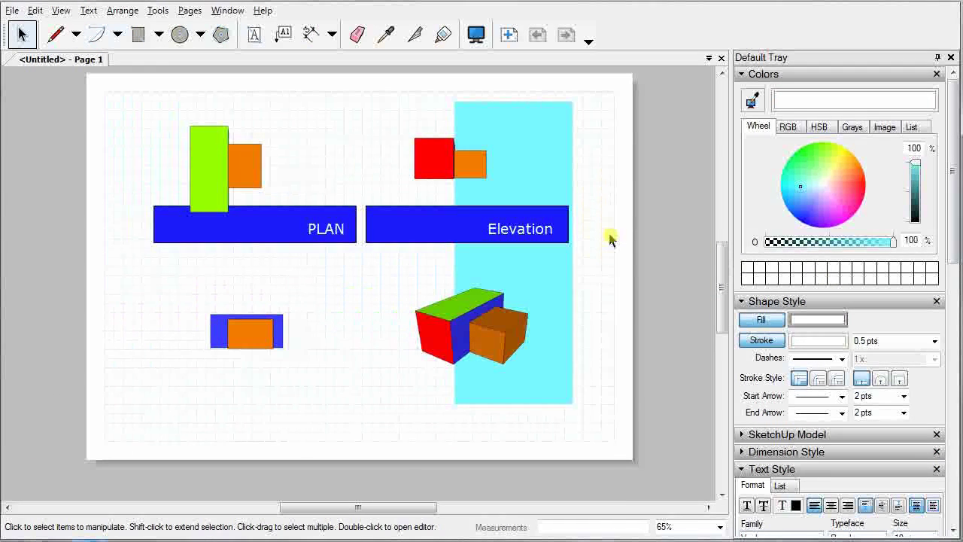